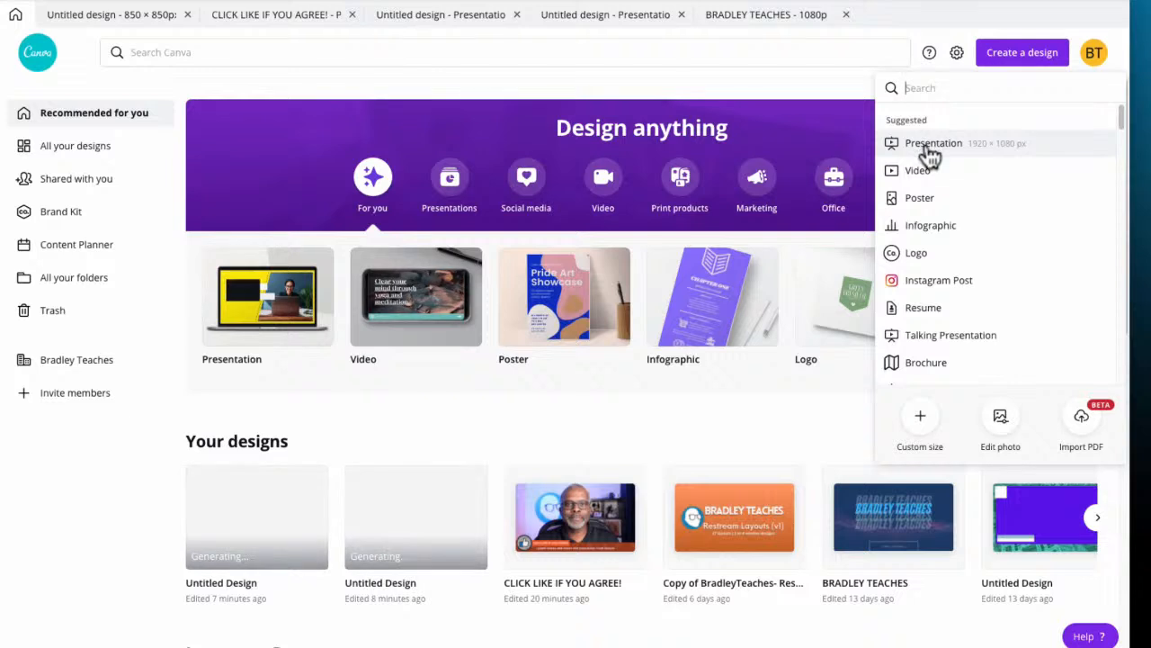
# Create a new 1920 × 1080 px presentation and set its page background to the black colour from the Bradley Teaches01 palette
pyautogui.click(928, 145)
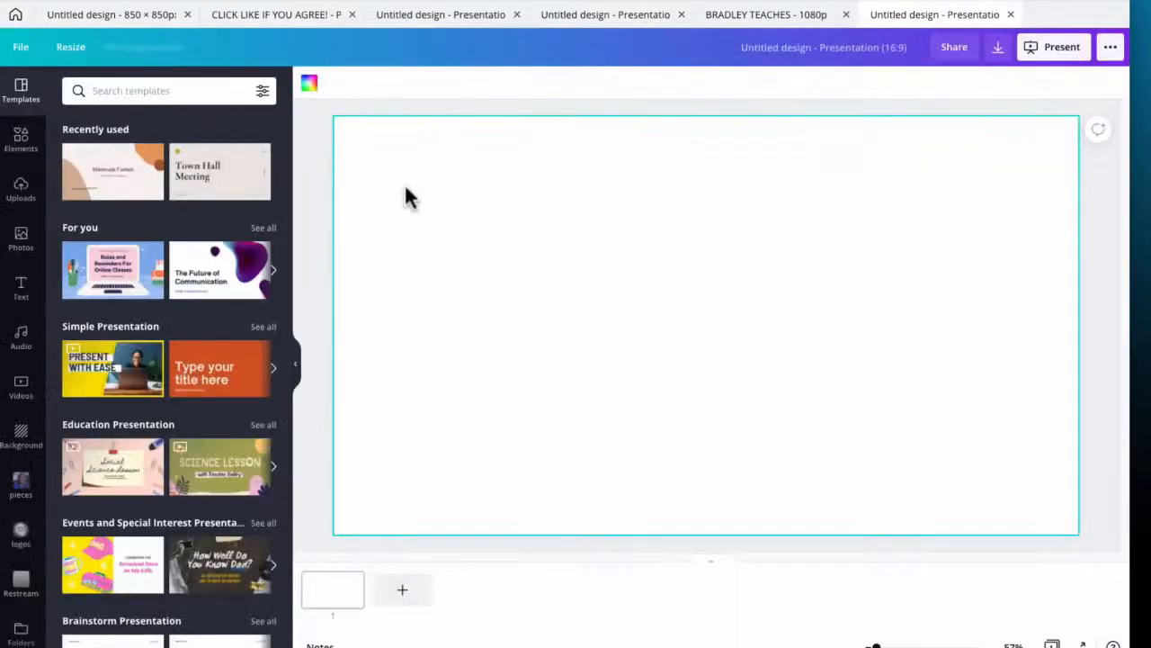
pyautogui.click(308, 86)
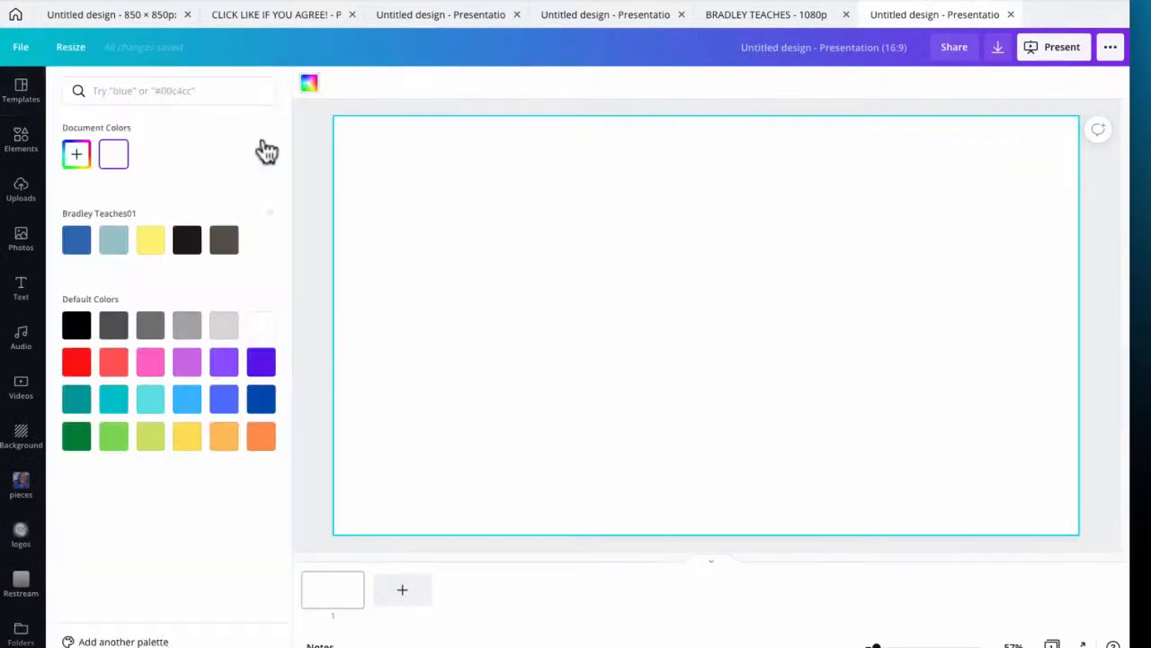
pyautogui.click(189, 248)
pyautogui.click(307, 222)
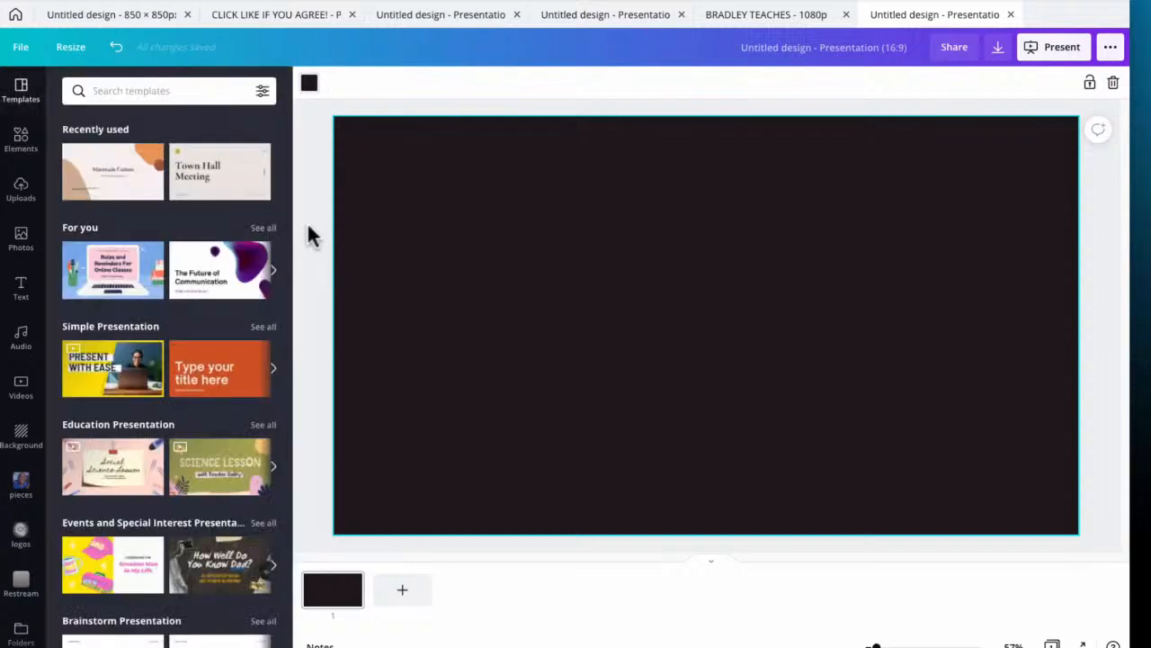
# Add the orange R-pattern Restream background, enlarge it to cover the page, and crop it to a sidebar along the page's right edge
pyautogui.click(20, 584)
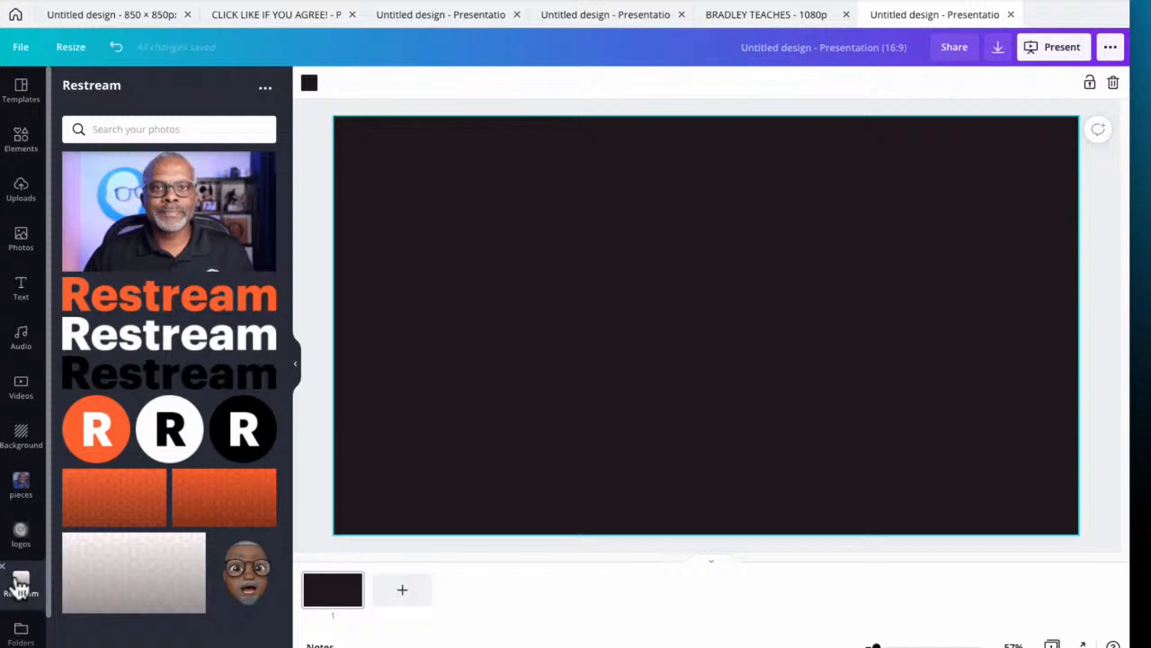
pyautogui.click(123, 513)
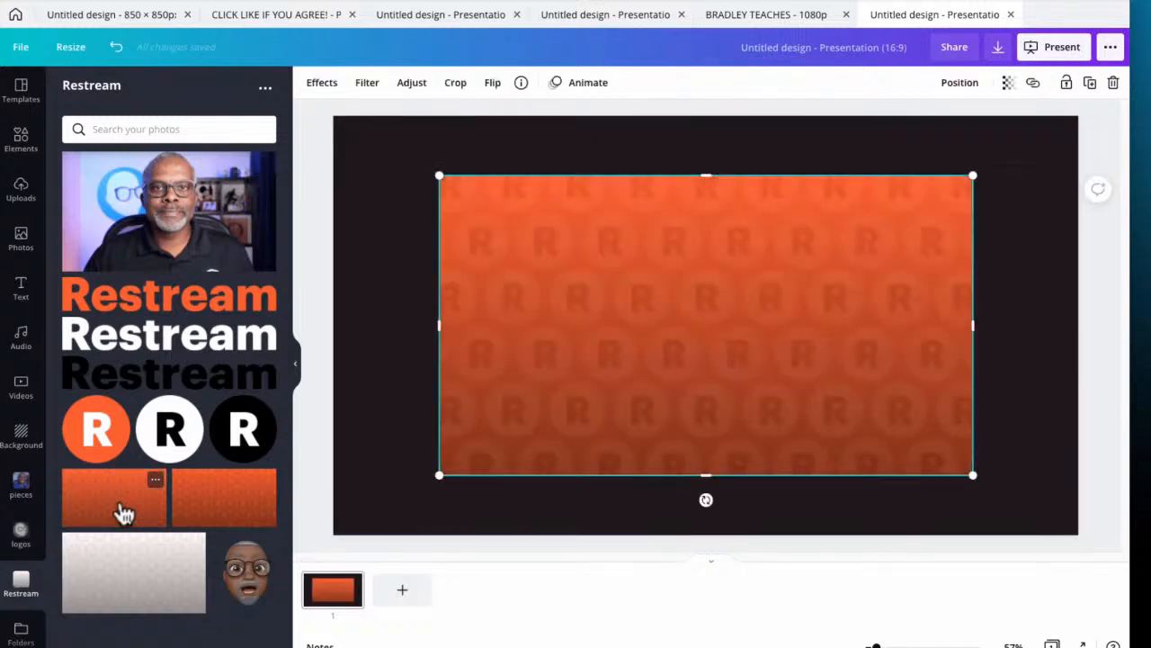
pyautogui.moveTo(739, 378); pyautogui.dragTo(854, 308)
pyautogui.moveTo(559, 404); pyautogui.dragTo(326, 584)
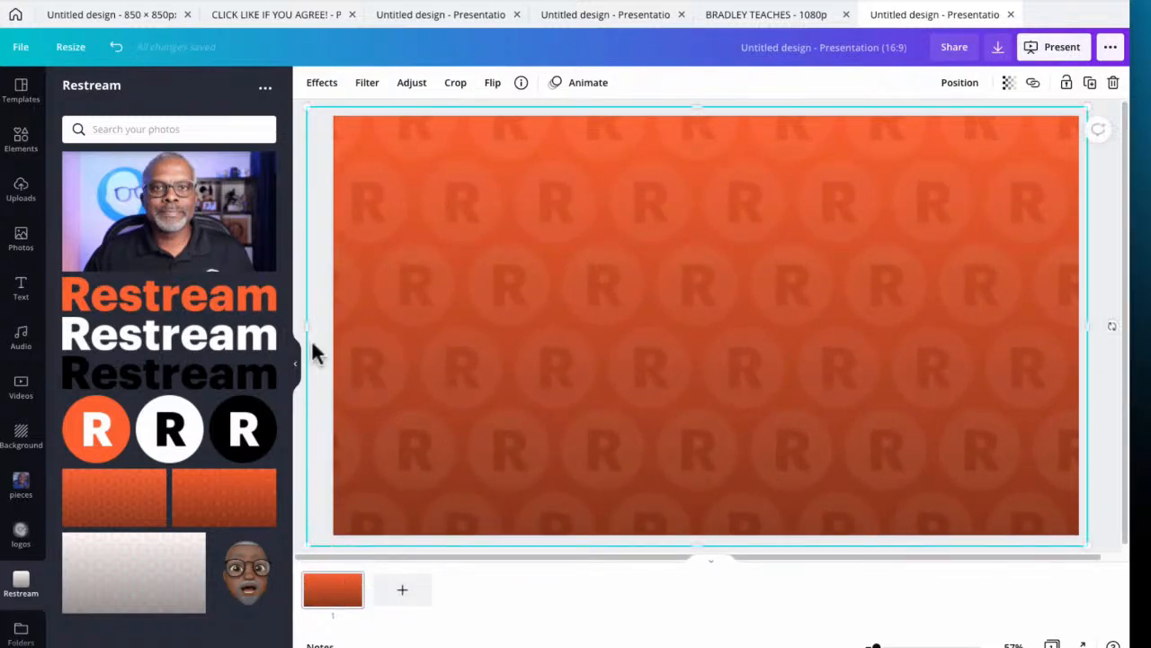
pyautogui.moveTo(307, 328); pyautogui.dragTo(851, 296)
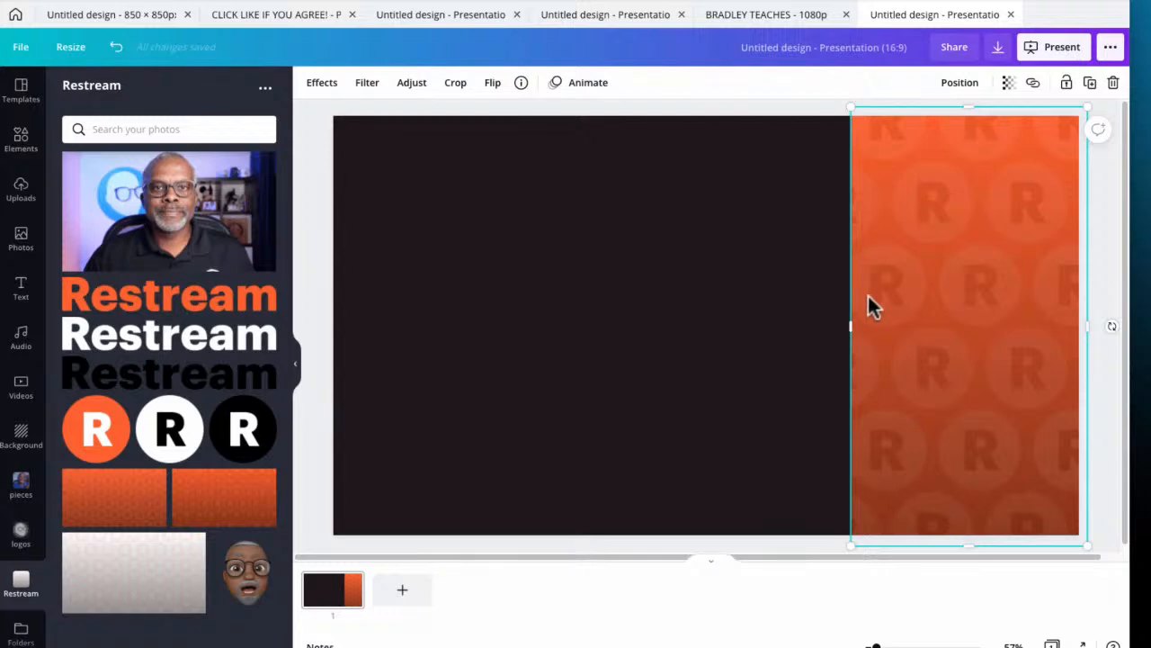
pyautogui.click(787, 114)
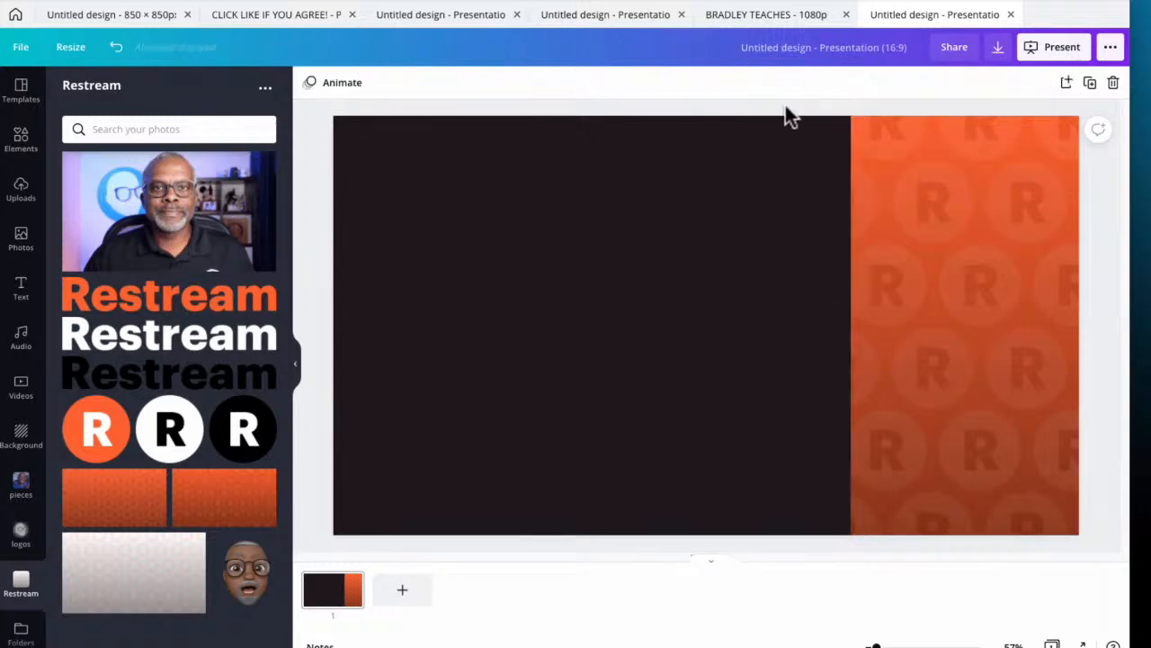
# Add a heading text box and paste the title "FULL SCREEN INFOGRAPHICS & SIDEBARS" into it
pyautogui.click(22, 290)
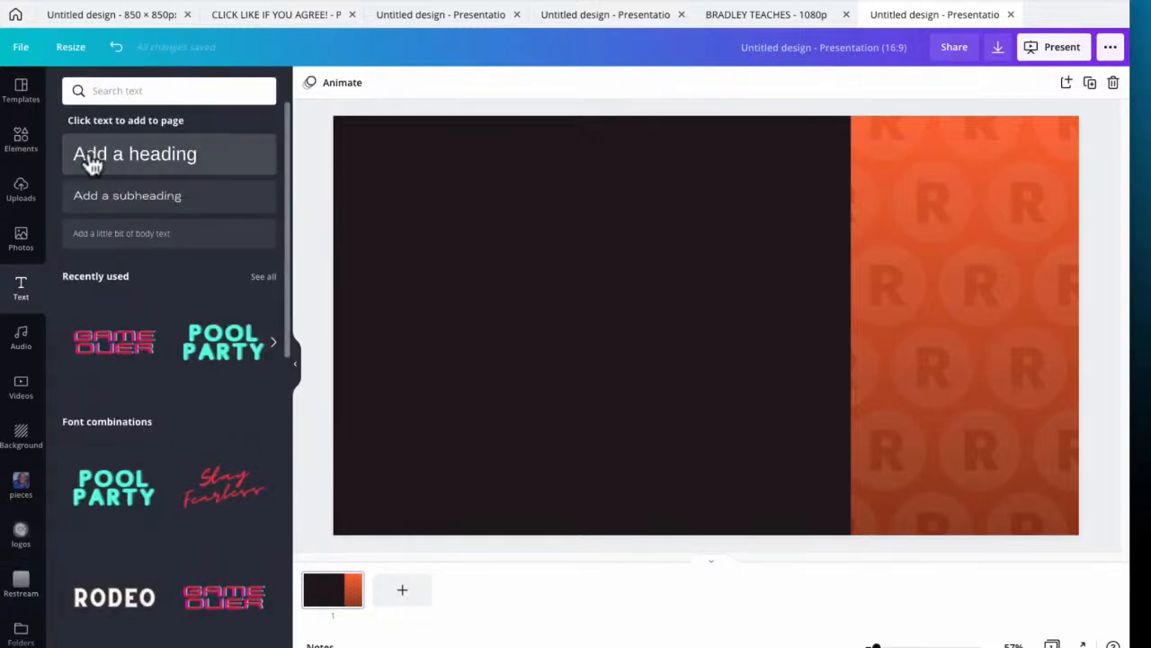
pyautogui.click(94, 158)
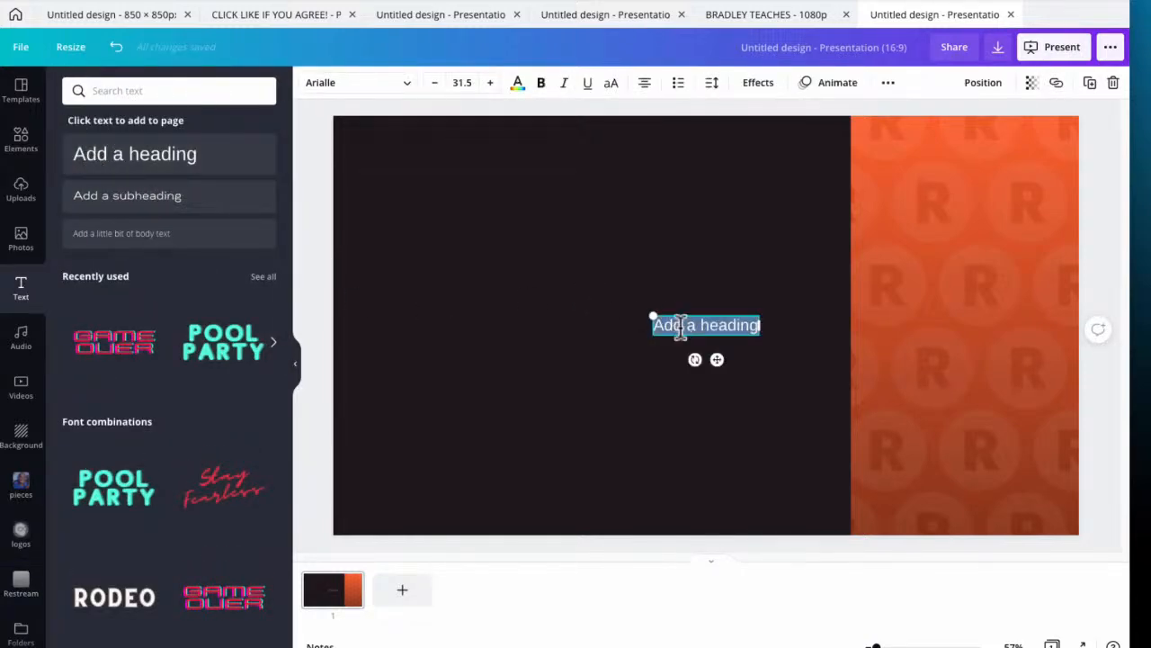
pyautogui.press('Escape')
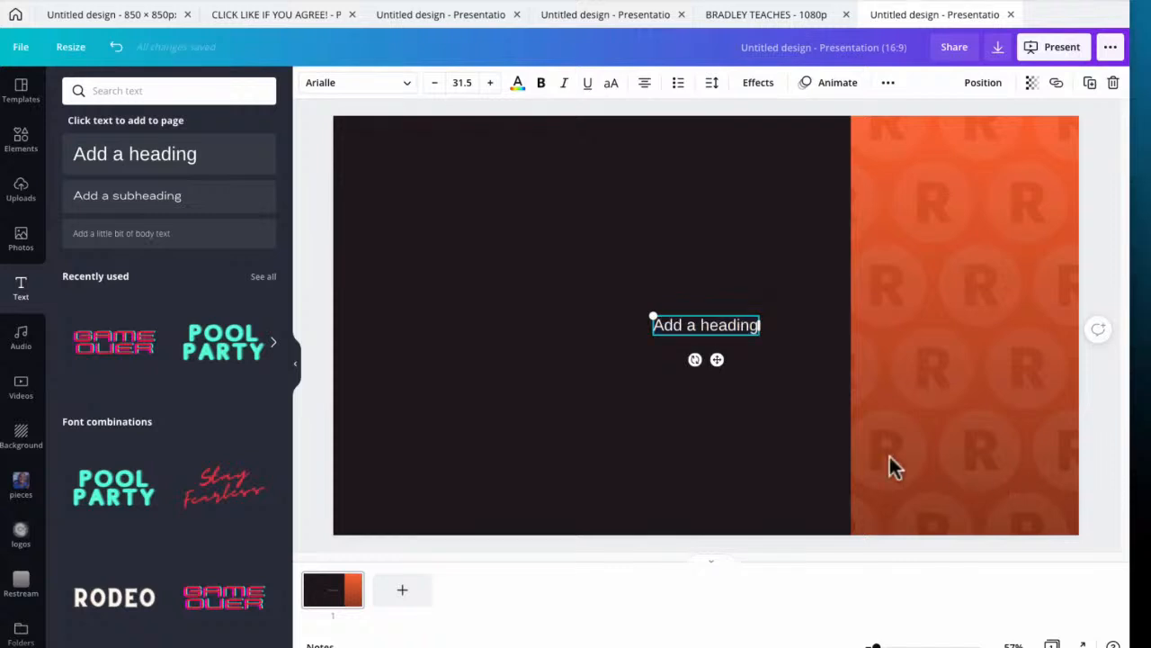
pyautogui.doubleClick(704, 326)
pyautogui.write('FULL SCREEN INFOGRAPHICS & SIDEBARS')
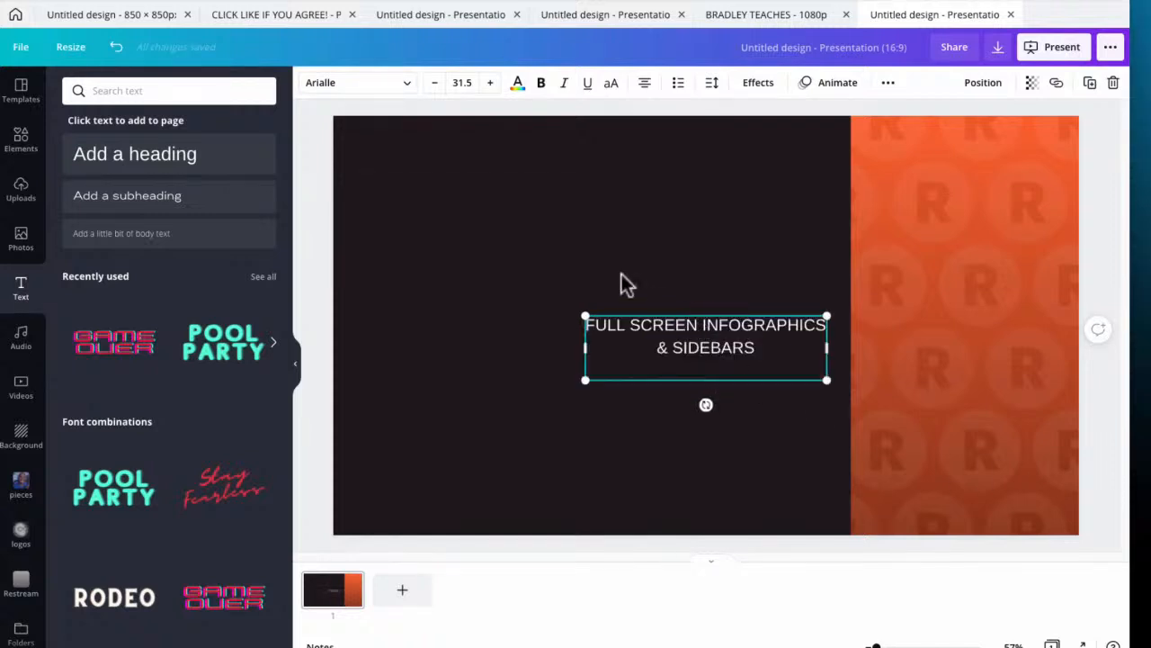
# Move the title onto the upper part of the orange sidebar, narrow its box to fit, and centre it across the sidebar
pyautogui.click(632, 300)
pyautogui.moveTo(689, 321); pyautogui.dragTo(936, 175)
pyautogui.moveTo(832, 189); pyautogui.dragTo(872, 185)
pyautogui.moveTo(998, 201); pyautogui.dragTo(989, 218)
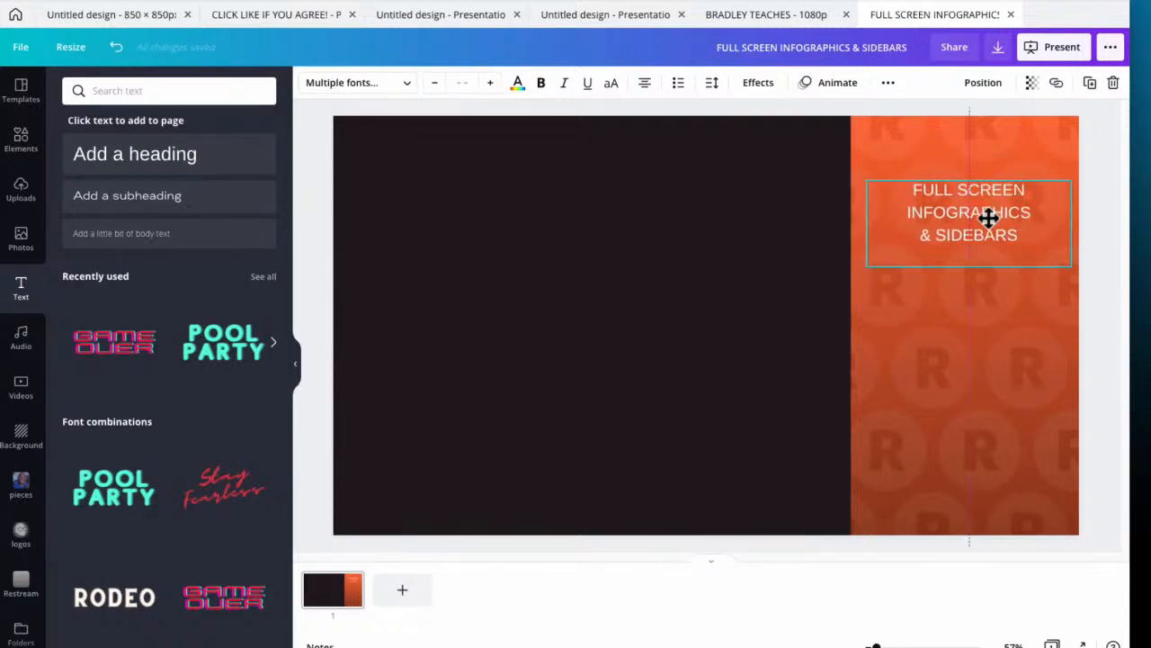
pyautogui.click(787, 320)
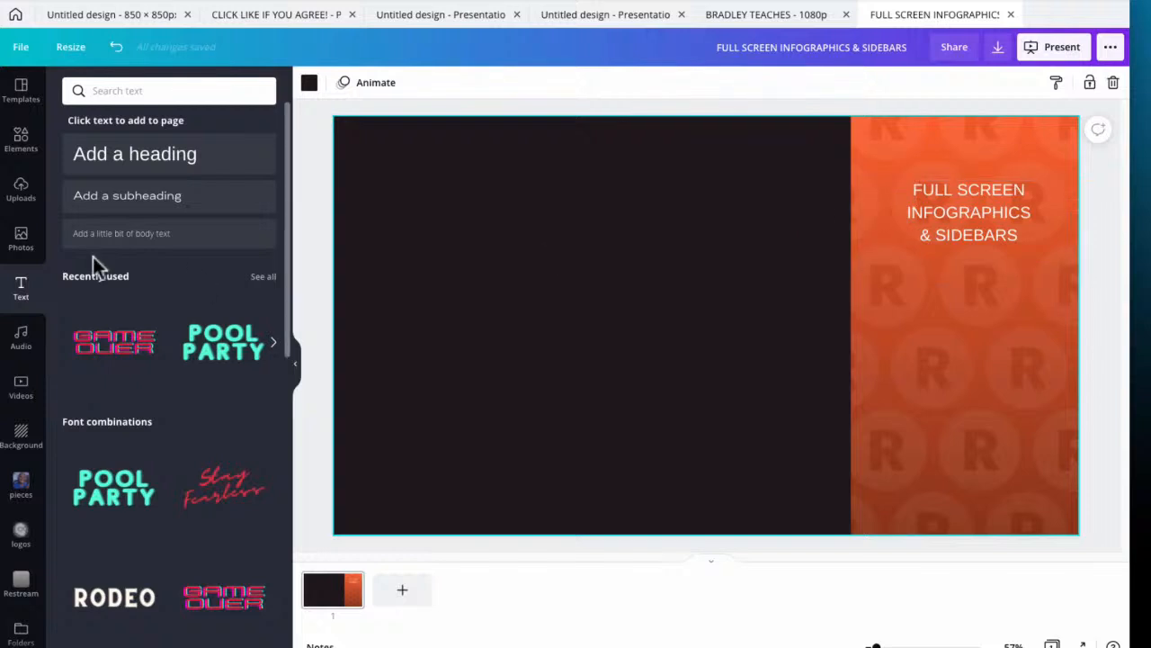
# Add another text box, paste the list "Supporting content", "Bullet points & lists", "Great way to engage w/ audience", and left-align it
pyautogui.click(92, 157)
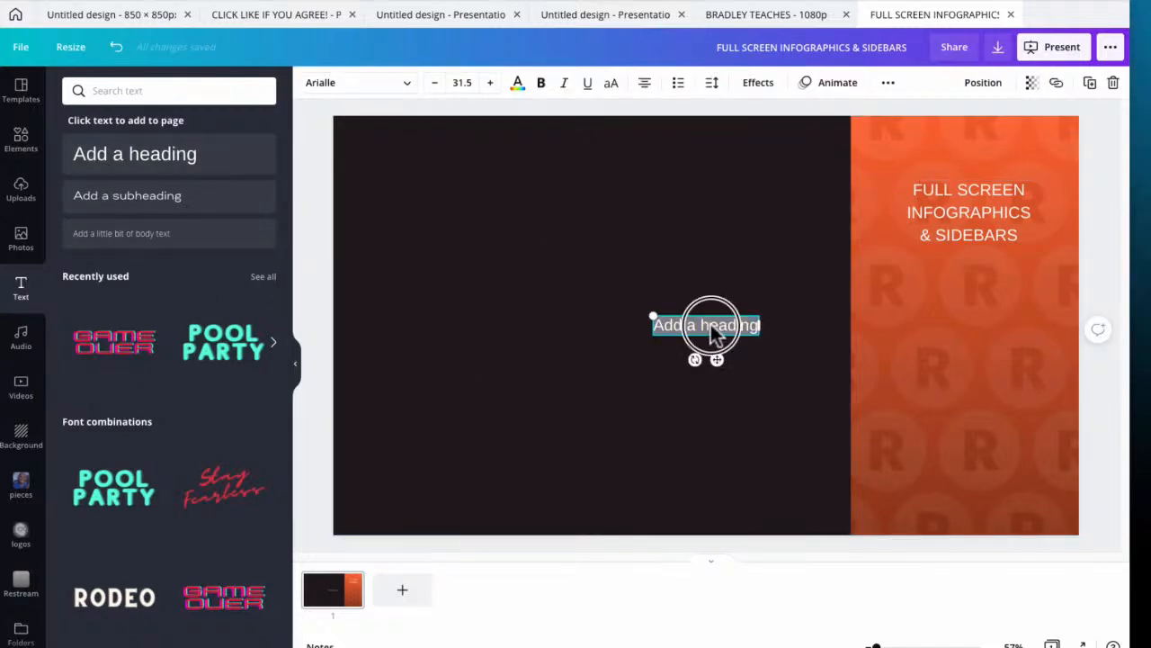
pyautogui.write('• Supporting content  • Bullet points & lists  • Great way to engage w/ audience')
pyautogui.moveTo(644, 324); pyautogui.dragTo(832, 419)
pyautogui.click(645, 83)
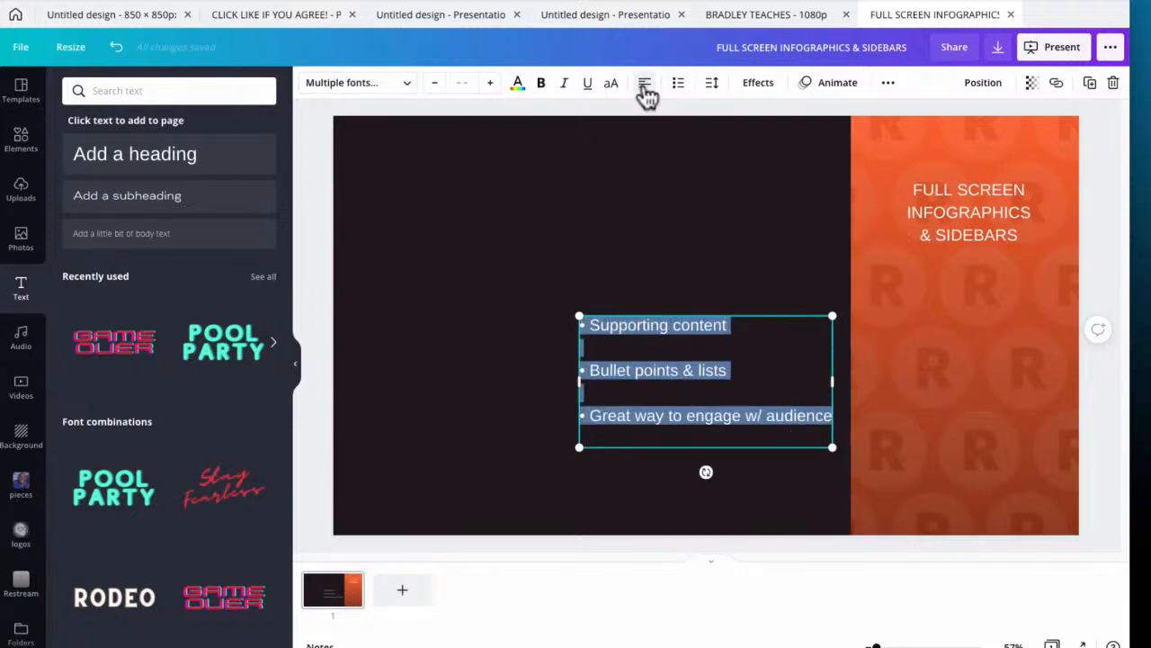
# Place the bullet list on the orange sidebar beneath the title, narrow its box to about 527 px, and bring the title slightly lower
pyautogui.click(561, 255)
pyautogui.moveTo(633, 371); pyautogui.dragTo(913, 357)
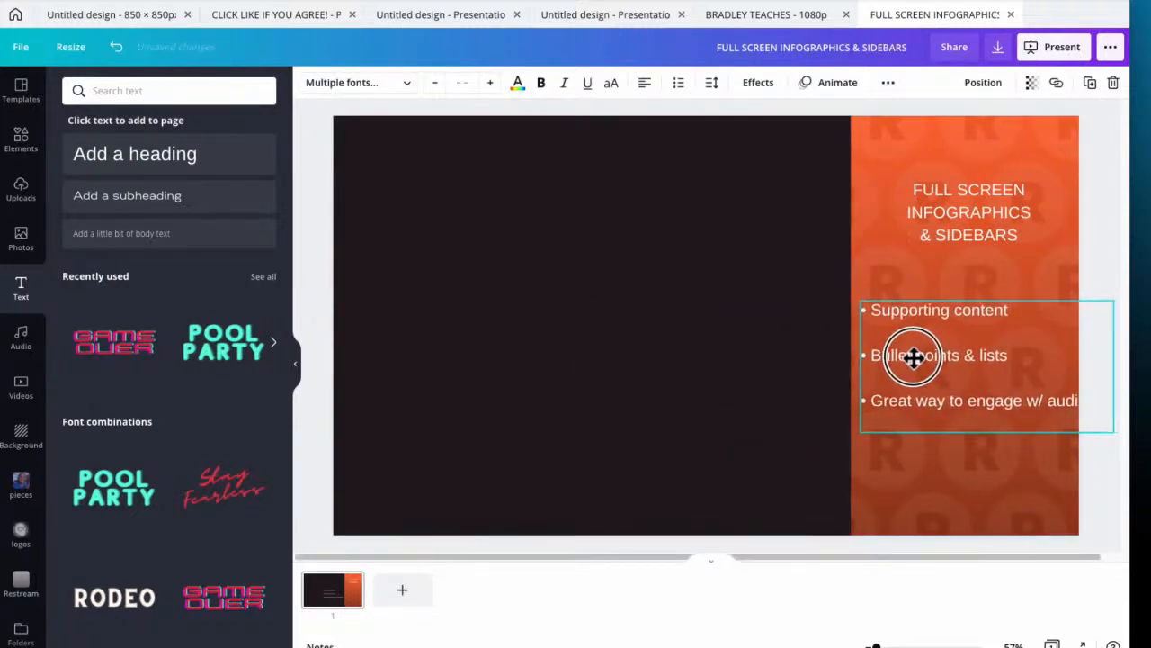
pyautogui.moveTo(1113, 366); pyautogui.dragTo(1064, 376)
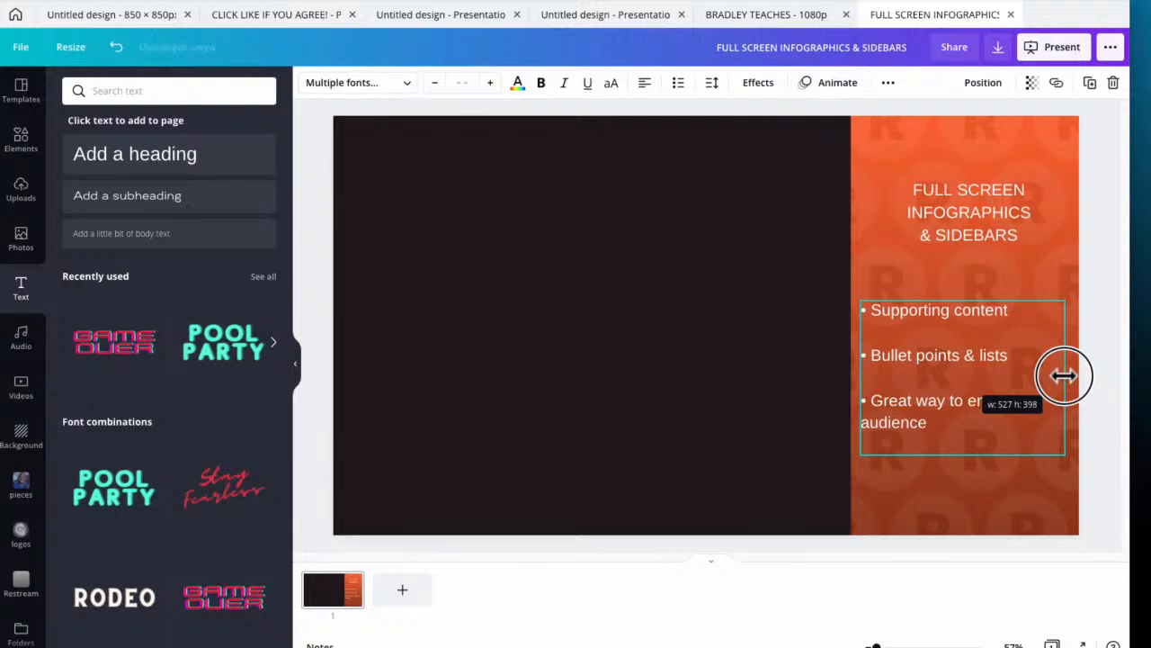
pyautogui.click(731, 349)
pyautogui.moveTo(888, 363); pyautogui.dragTo(895, 361)
pyautogui.moveTo(930, 206); pyautogui.dragTo(920, 222)
# Make the whole sidebar title bold and recolour it with the dark document colour
pyautogui.doubleClick(965, 203)
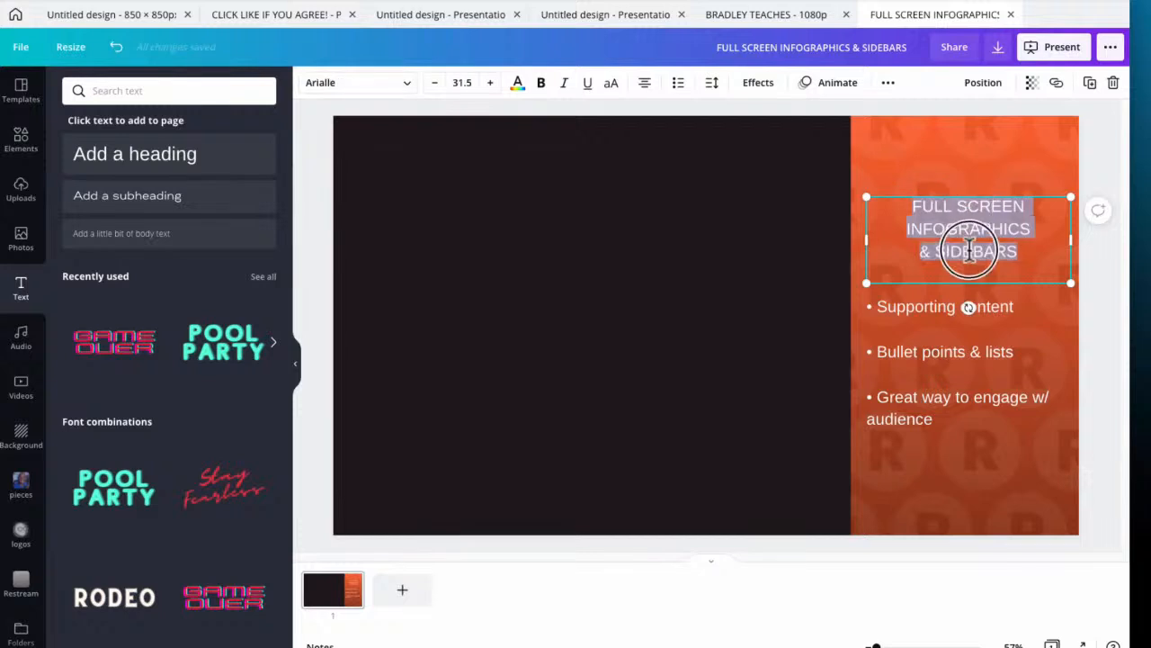
pyautogui.hotkey('ctrl', 'a')
pyautogui.click(542, 82)
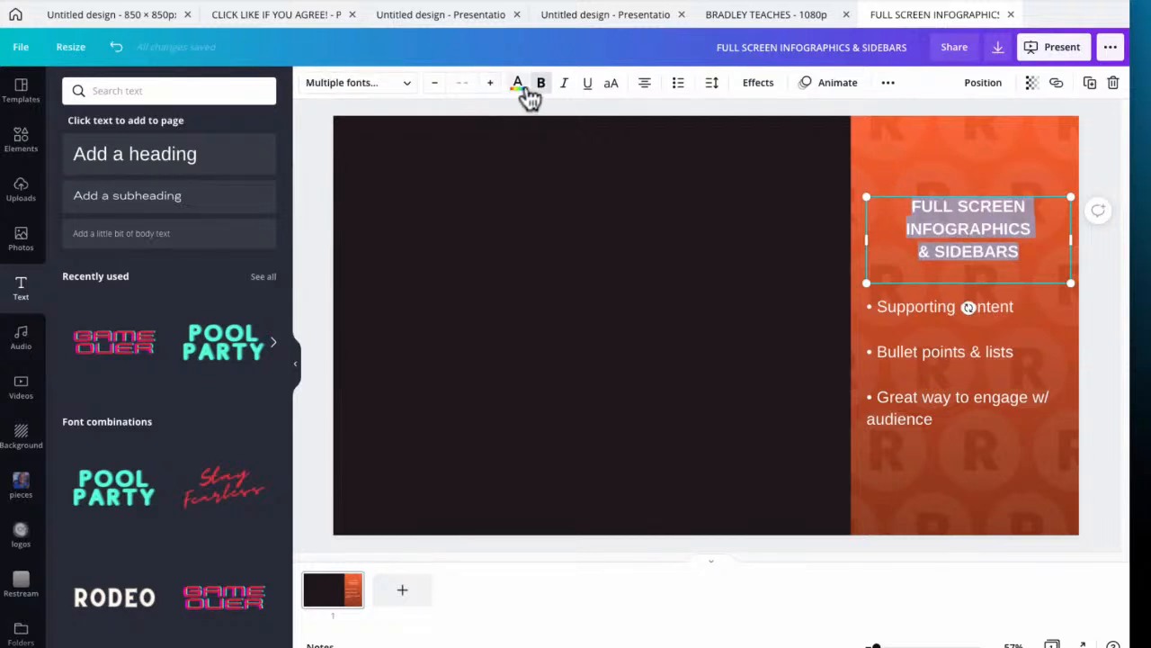
pyautogui.click(518, 85)
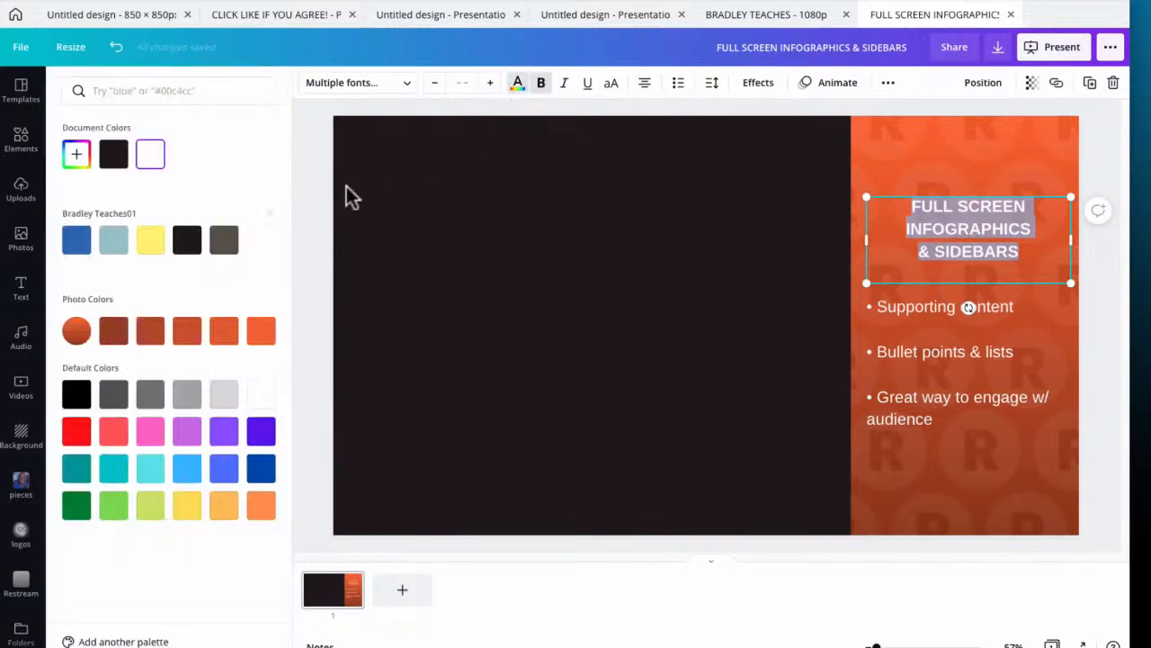
pyautogui.click(113, 154)
# Set the title's font to Anton and enlarge it three size steps so it nearly fills the sidebar's width
pyautogui.click(373, 90)
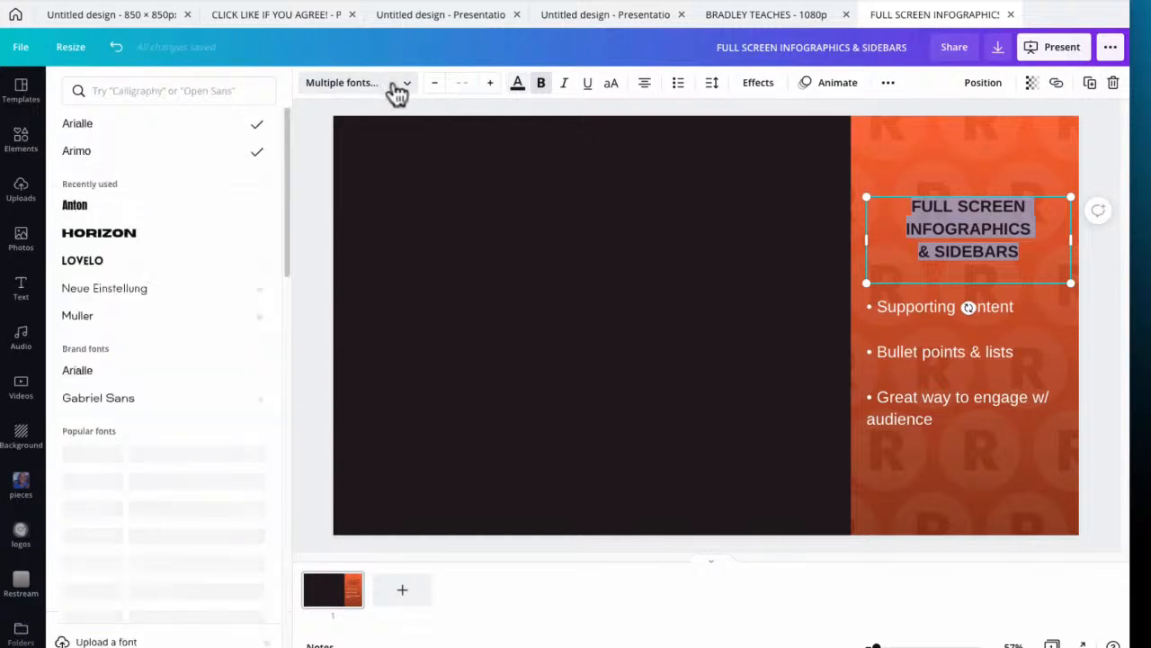
pyautogui.click(75, 208)
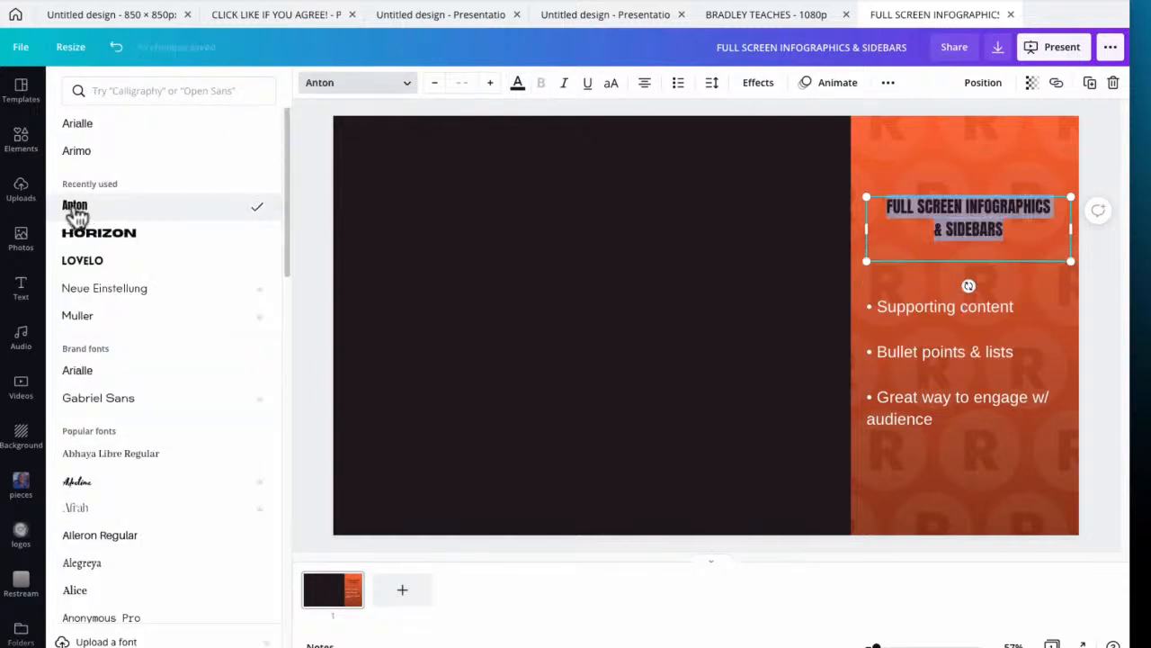
pyautogui.click(491, 84)
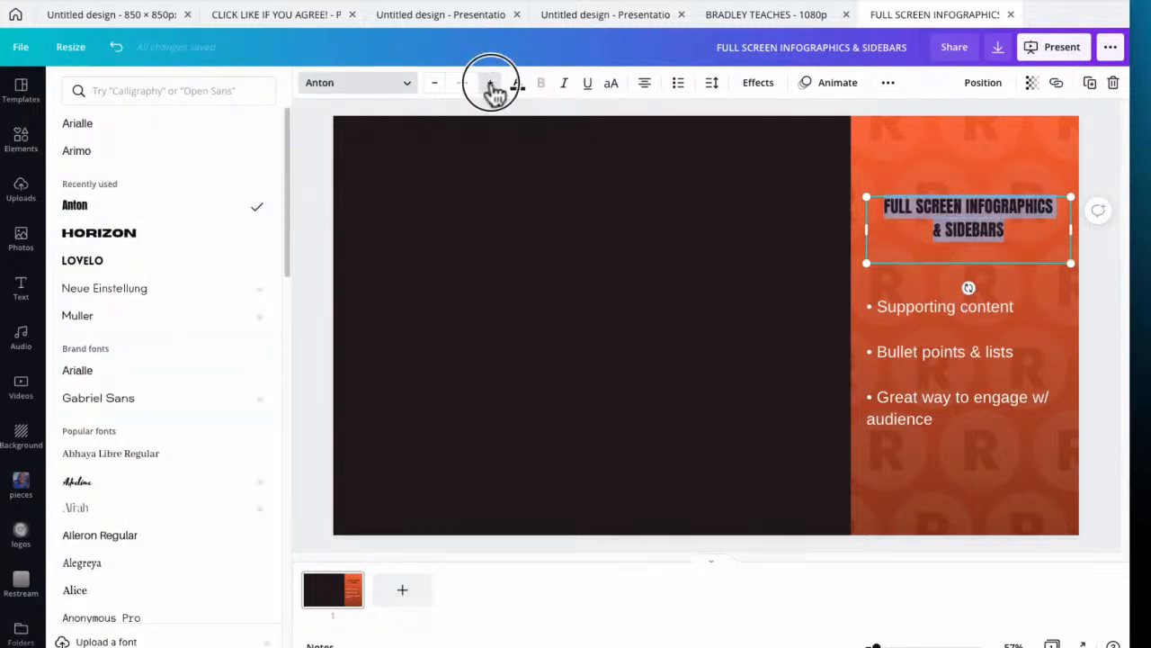
pyautogui.click(491, 85)
pyautogui.click(491, 85)
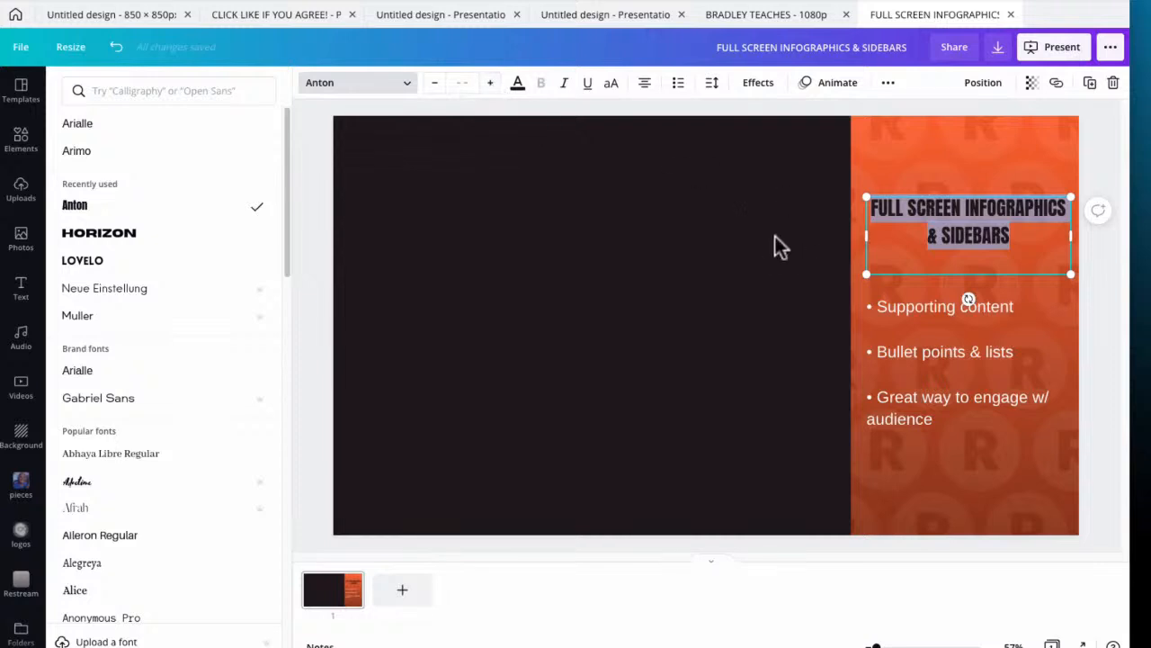
# Set the whole bullet list's font to Arialle and move the title slightly down towards the list
pyautogui.click(918, 319)
pyautogui.click(917, 314)
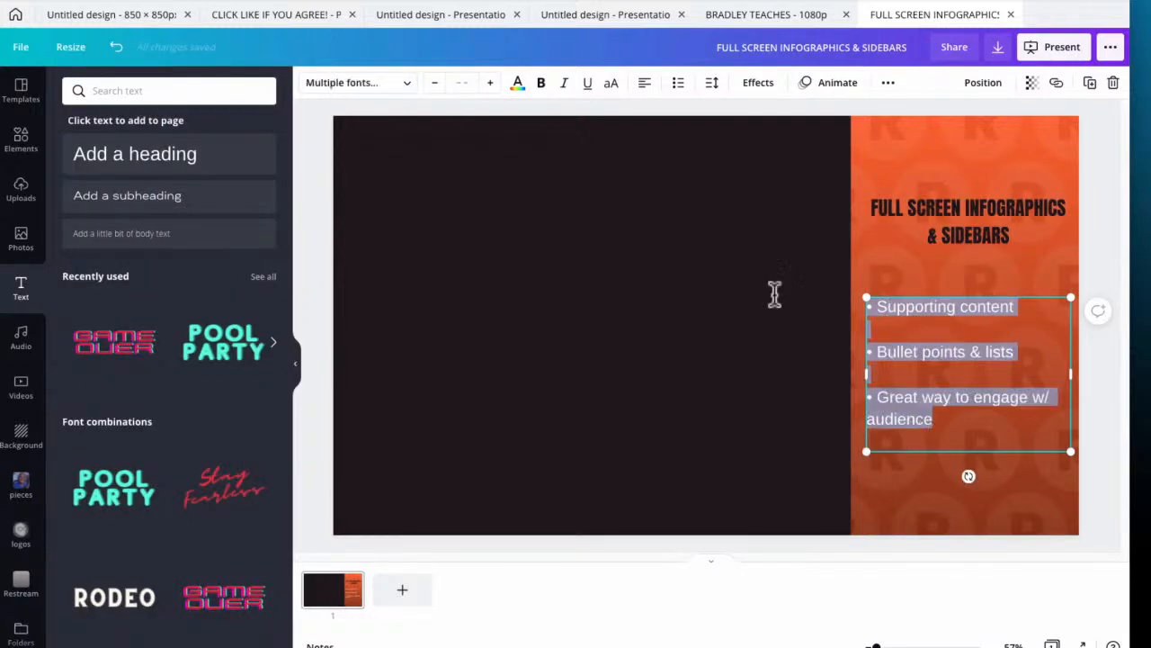
pyautogui.click(405, 83)
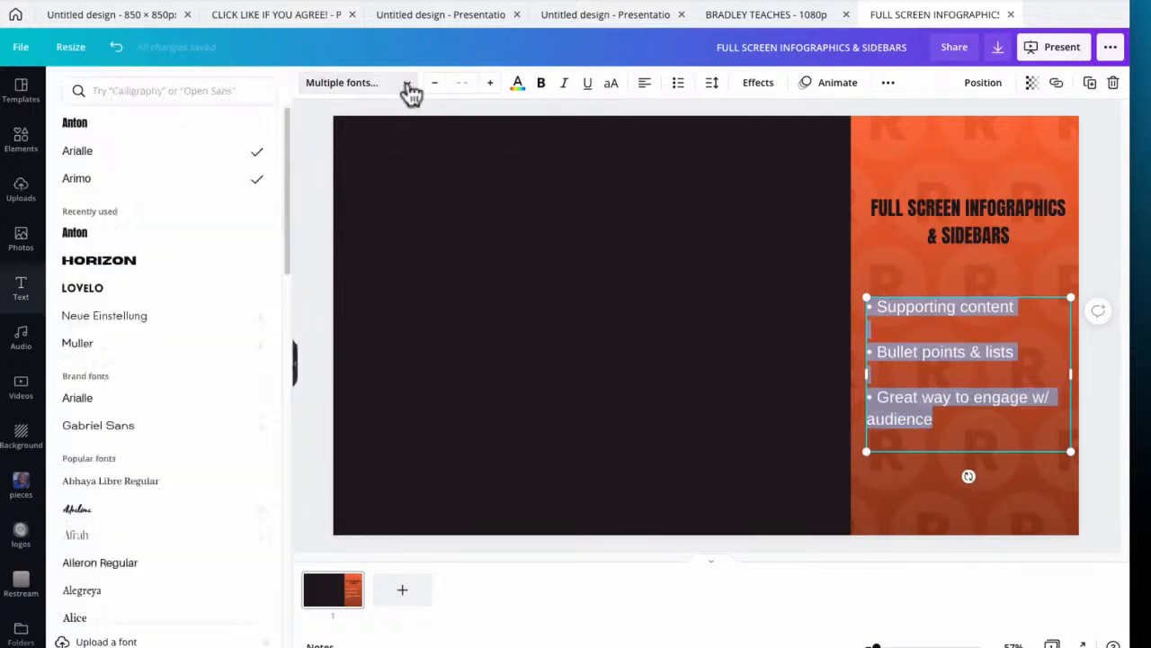
pyautogui.click(81, 153)
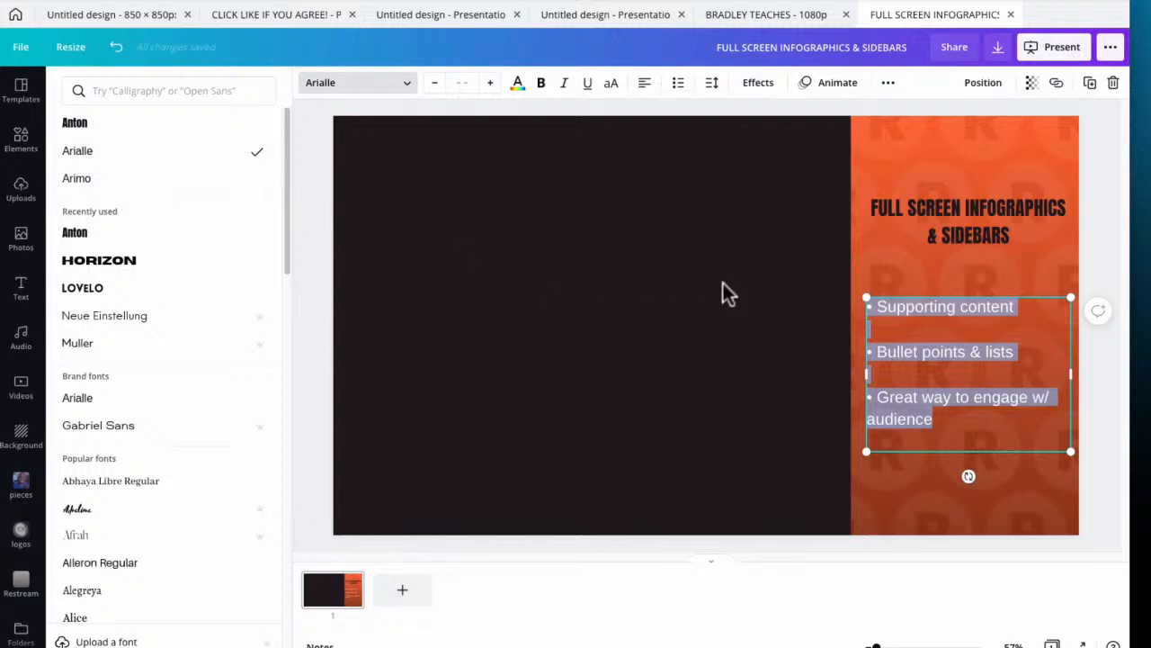
pyautogui.click(755, 257)
pyautogui.click(755, 257)
pyautogui.moveTo(951, 218); pyautogui.dragTo(950, 231)
pyautogui.click(764, 355)
# Make the whole bullet list bold and nudge the title slightly to the left on the sidebar
pyautogui.click(931, 325)
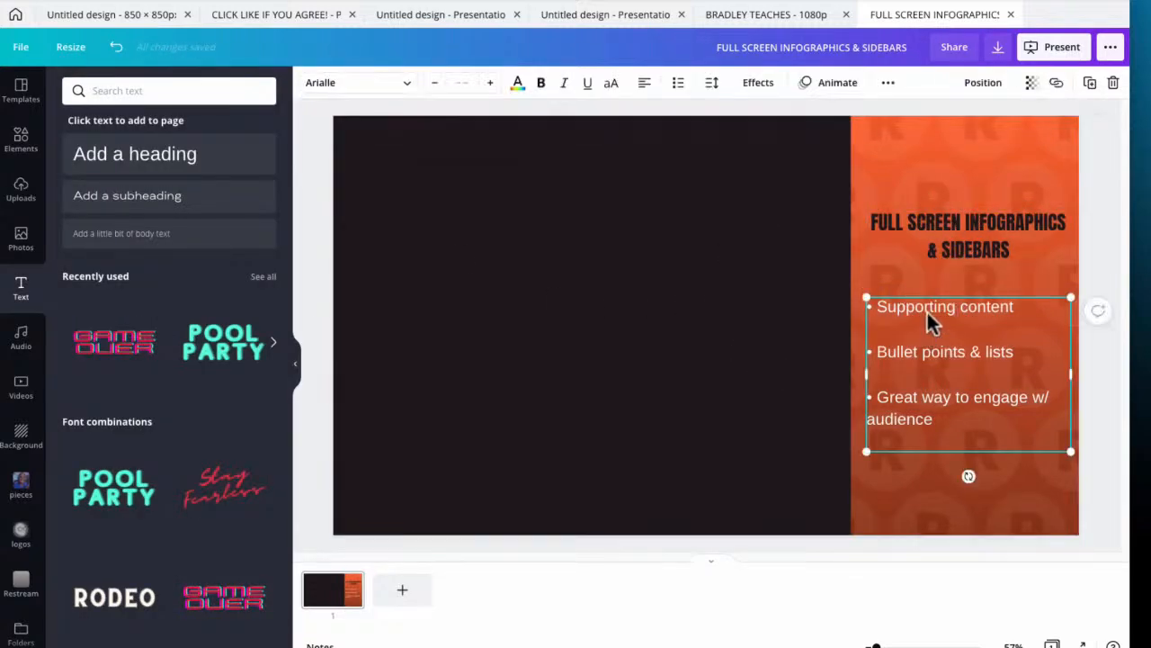
pyautogui.doubleClick(930, 321)
pyautogui.click(541, 83)
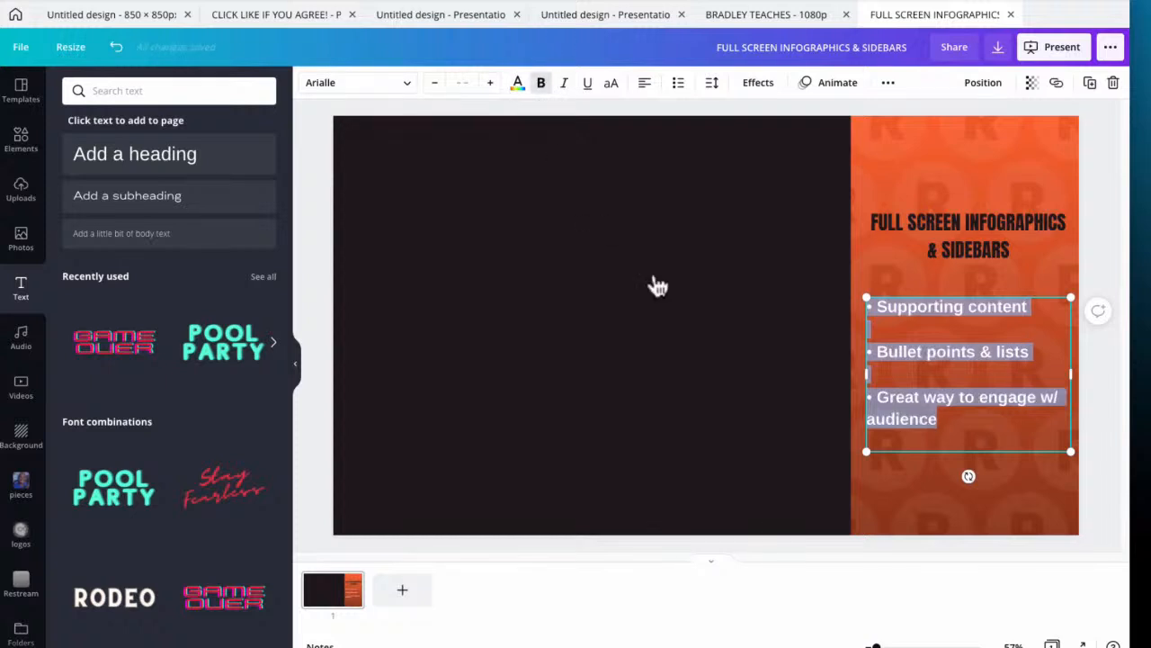
pyautogui.click(738, 315)
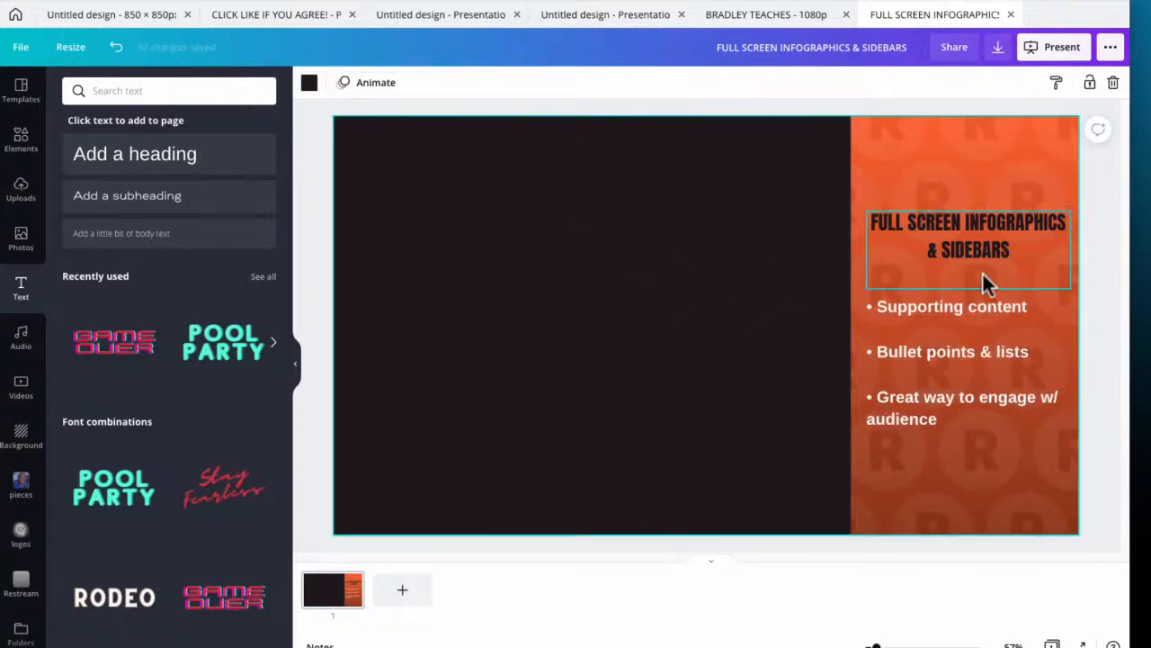
pyautogui.moveTo(982, 255); pyautogui.dragTo(979, 255)
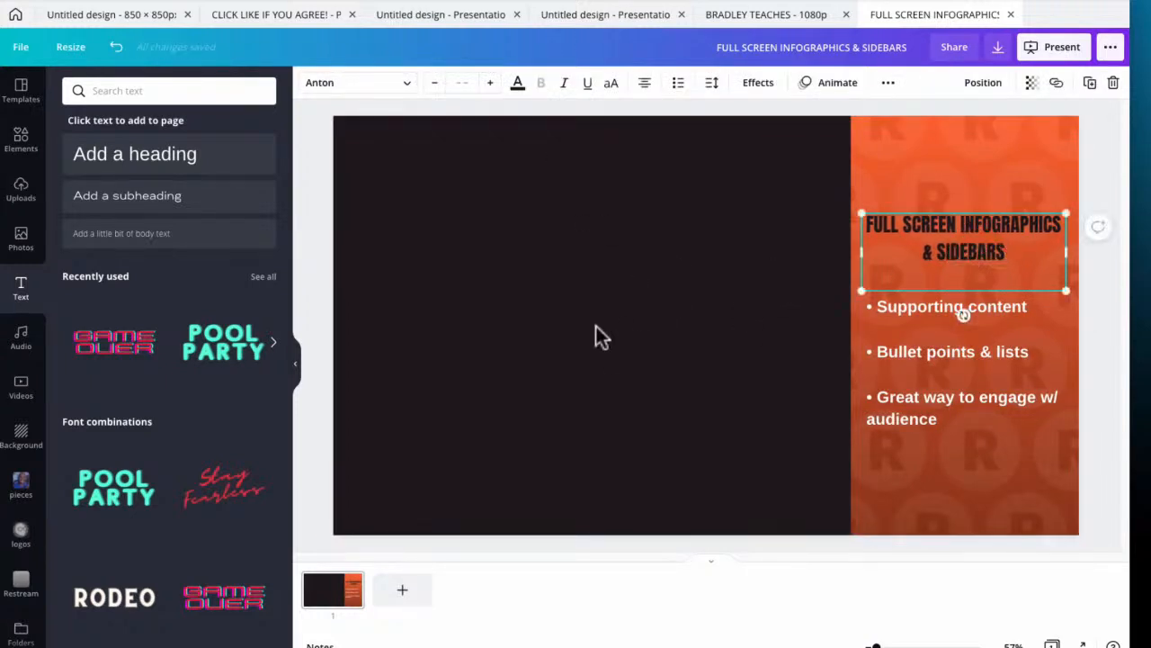
# Add the black round Restream R logo, shrink it, and place it above the title, overlapping the sidebar's upper left edge
pyautogui.click(22, 586)
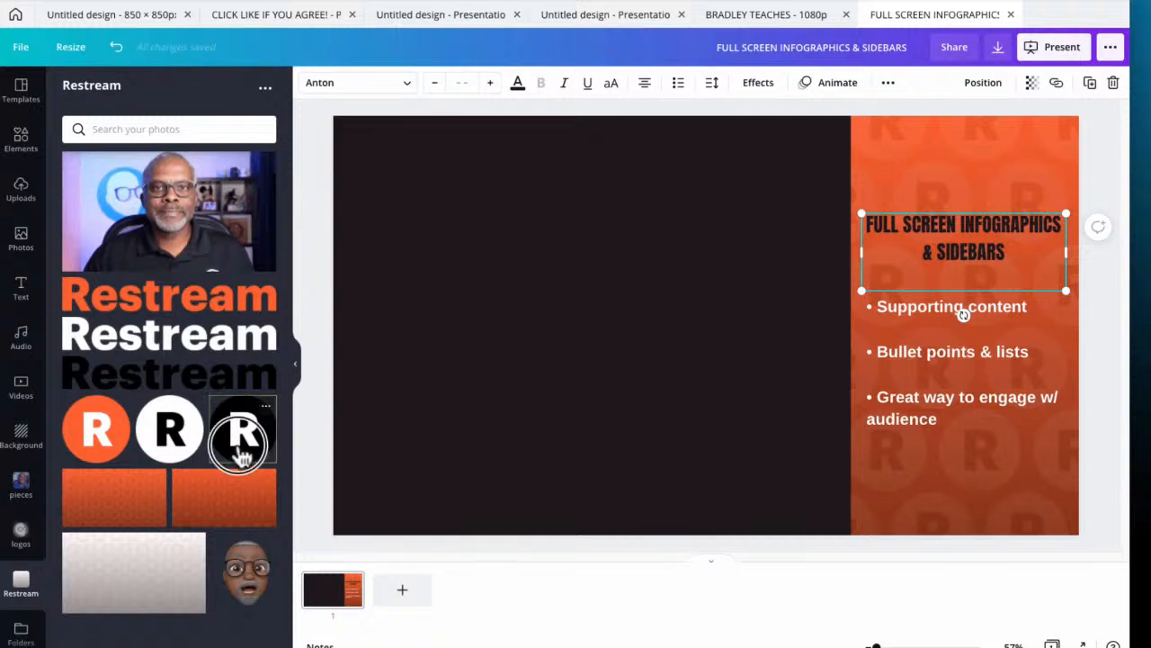
pyautogui.click(238, 435)
pyautogui.moveTo(821, 444); pyautogui.dragTo(689, 318)
pyautogui.moveTo(666, 281); pyautogui.dragTo(854, 208)
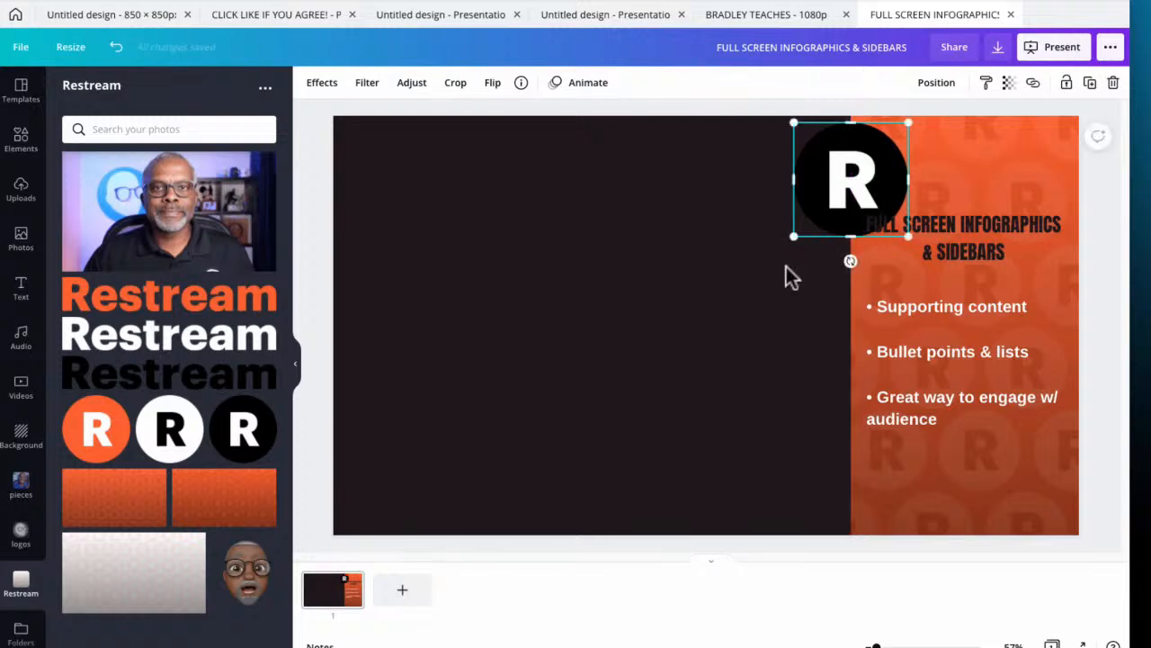
pyautogui.moveTo(790, 239); pyautogui.dragTo(814, 212)
pyautogui.click(794, 298)
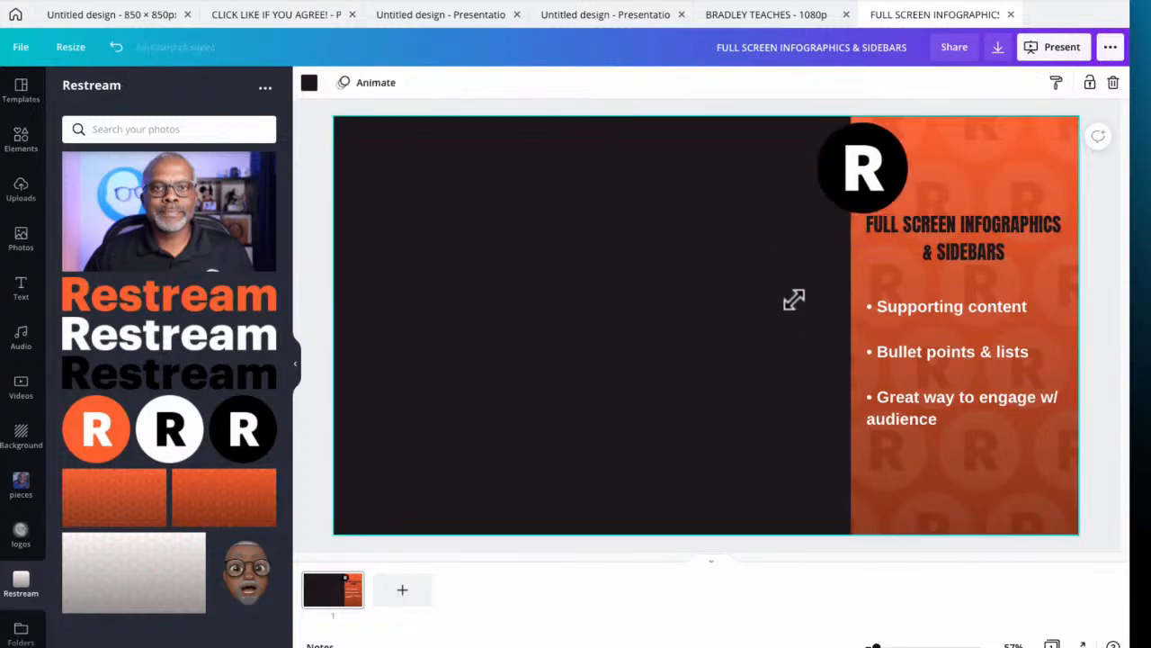
# Move the bullet list and the title lower on the orange sidebar, leaving more room beneath the logo
pyautogui.moveTo(953, 315); pyautogui.dragTo(951, 351)
pyautogui.moveTo(963, 252); pyautogui.dragTo(968, 272)
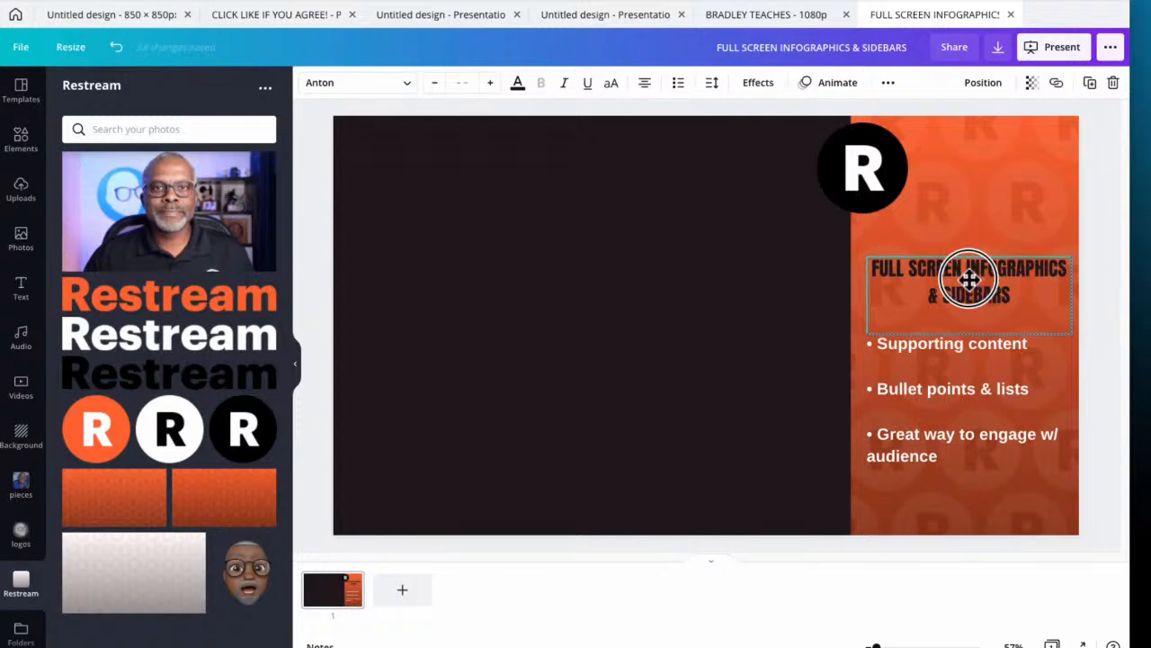
pyautogui.click(798, 311)
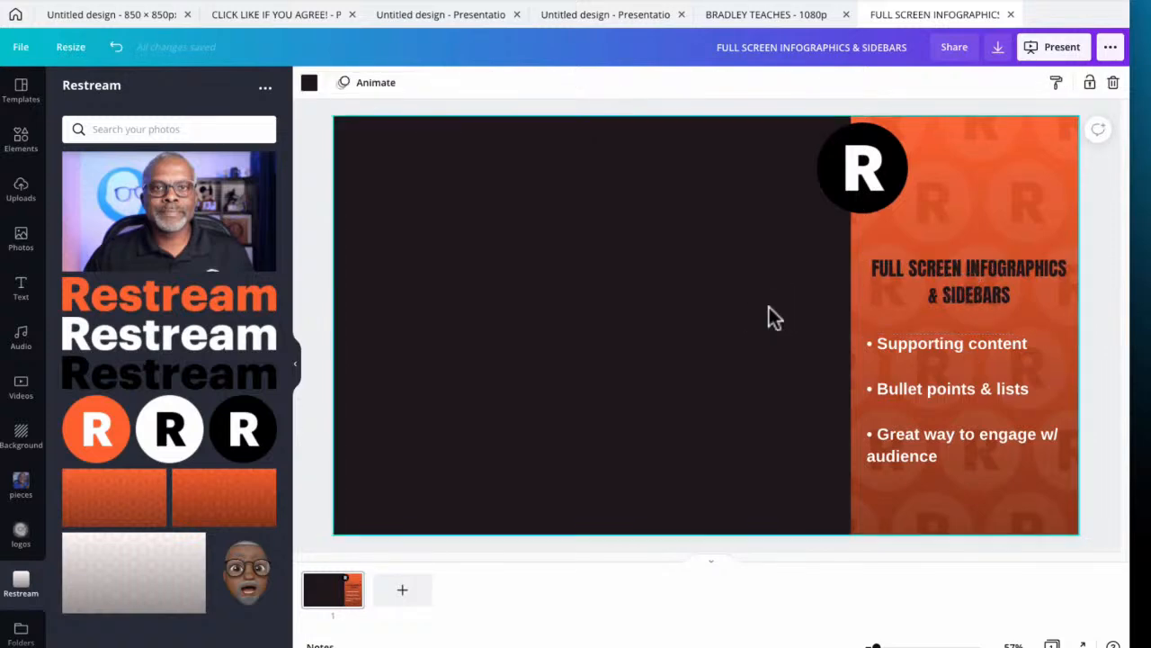
# Nudge the round R logo slightly down and to the left over the sidebar's edge
pyautogui.click(857, 186)
pyautogui.moveTo(857, 180); pyautogui.dragTo(859, 183)
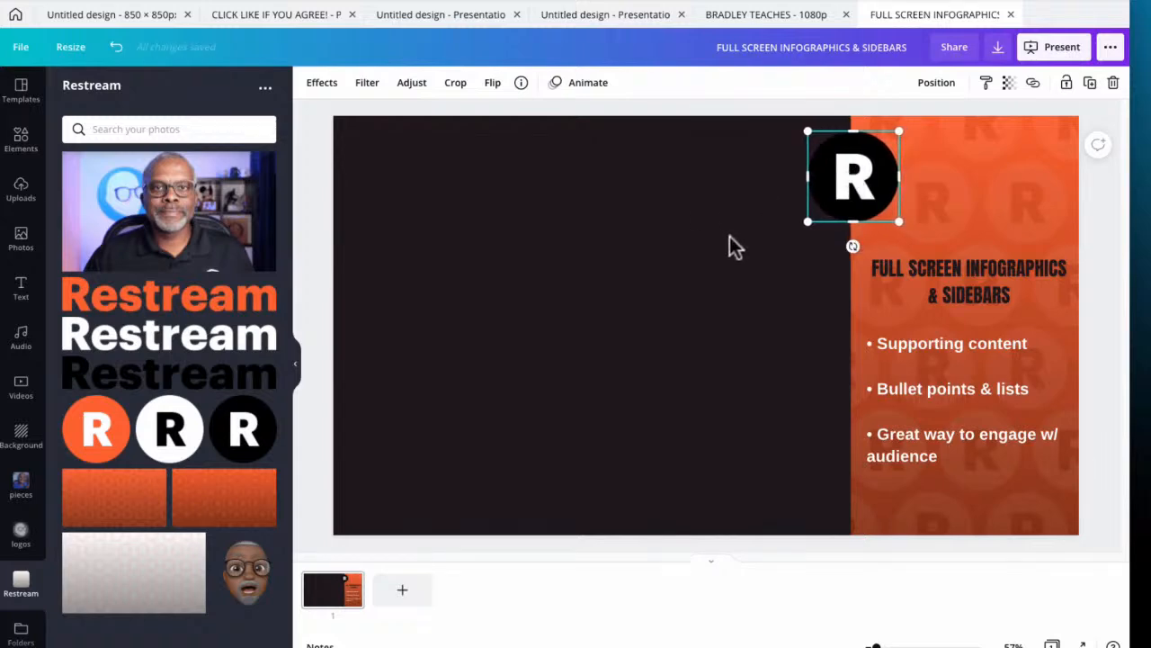
pyautogui.click(754, 235)
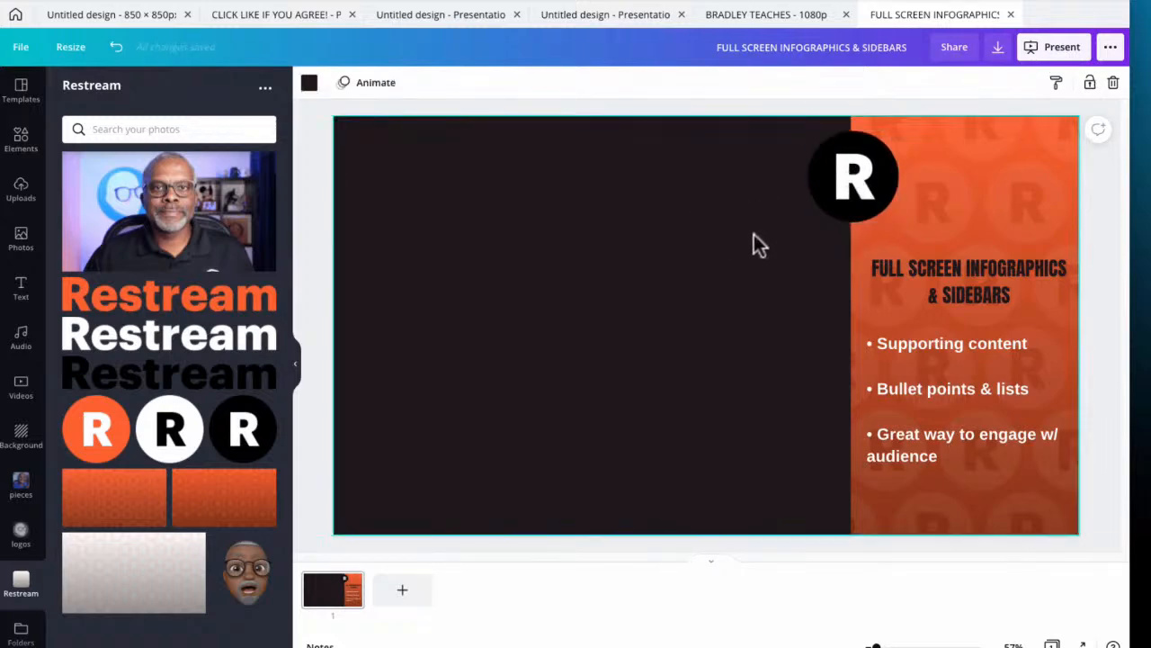
# Download the sidebar graphic as a PNG at size 1 with a transparent background
pyautogui.click(998, 50)
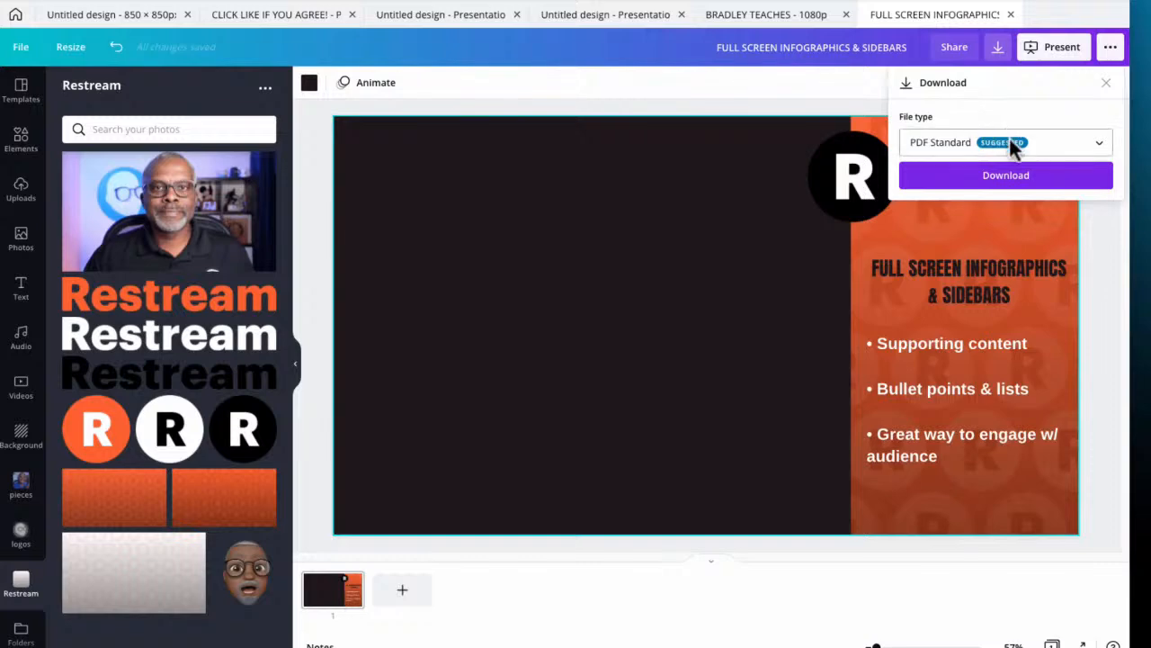
pyautogui.click(1010, 144)
pyautogui.click(991, 84)
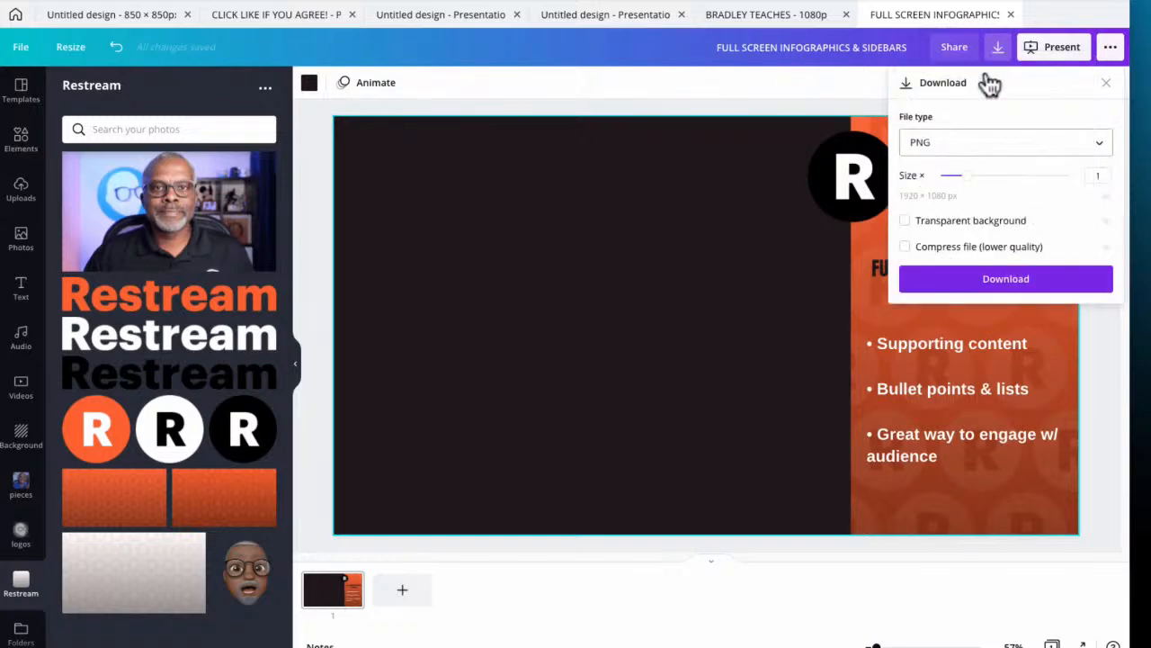
pyautogui.click(905, 224)
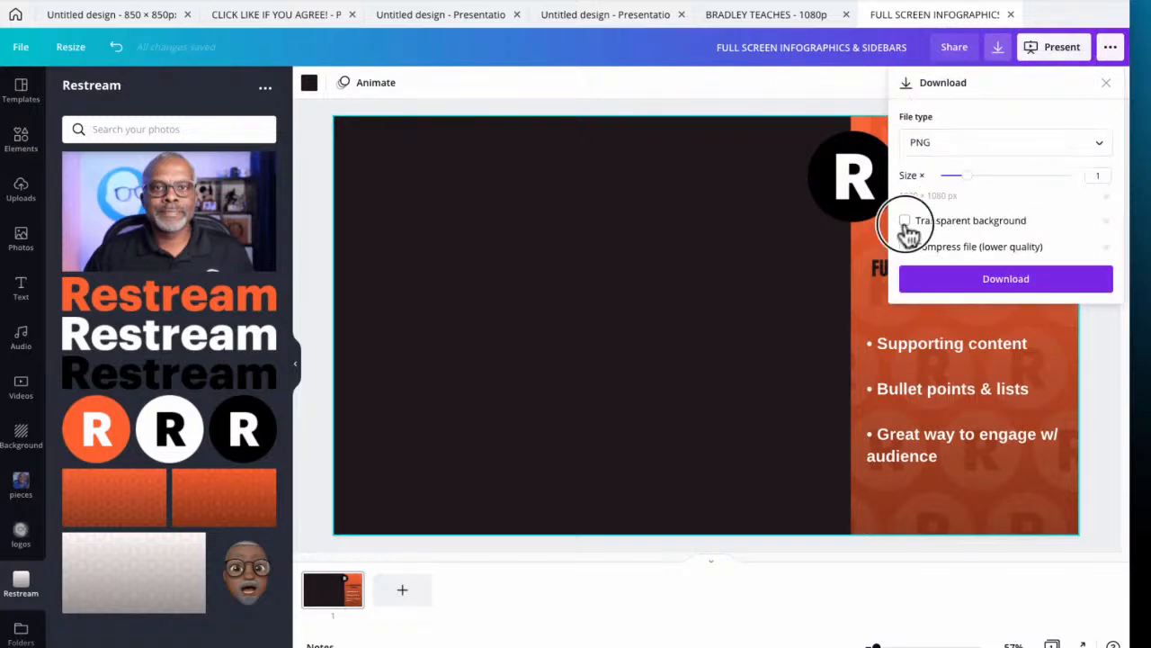
pyautogui.click(989, 286)
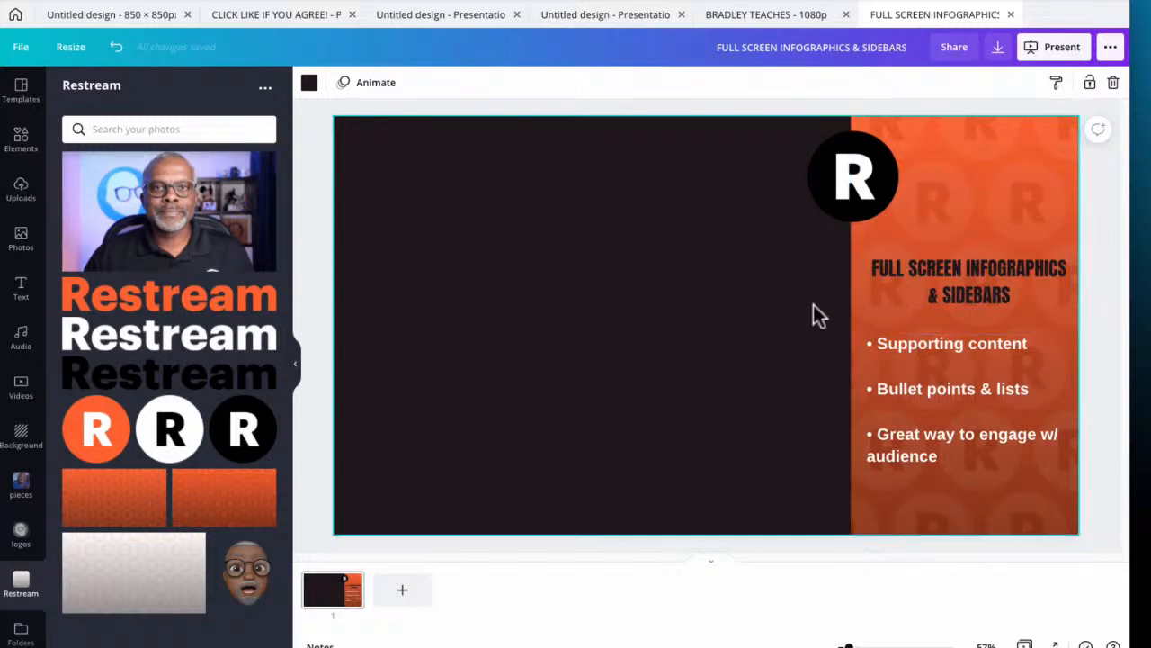
# Stretch the orange sidebar background across the whole page and move the R logo to the page's horizontal centre
pyautogui.click(953, 196)
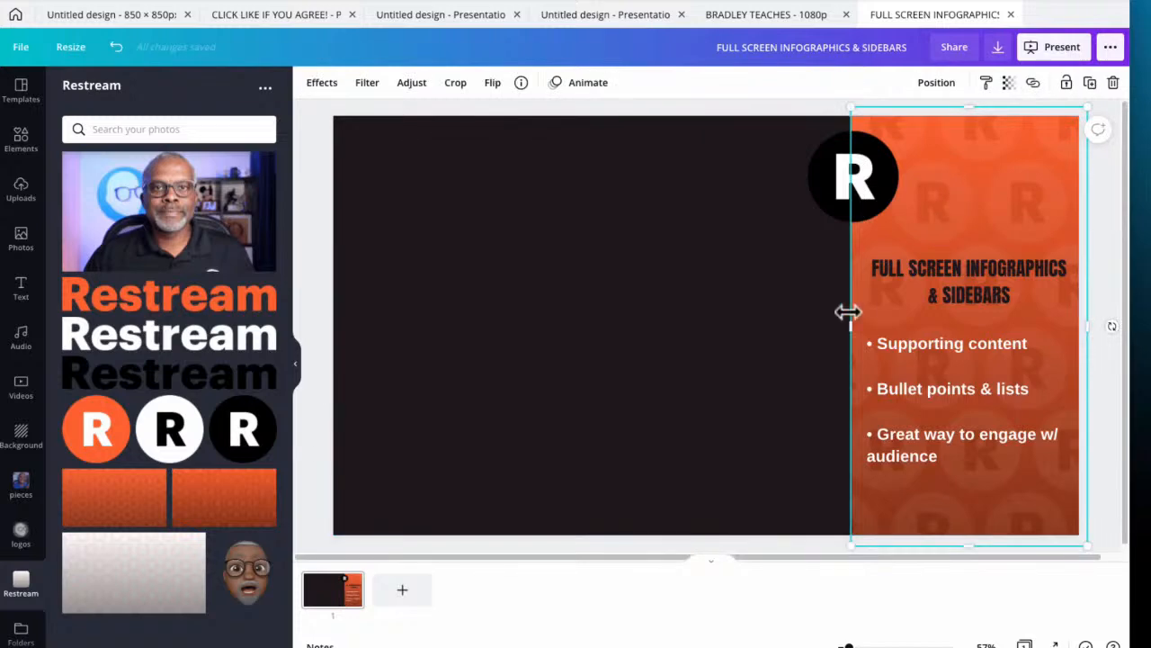
pyautogui.moveTo(845, 325); pyautogui.dragTo(312, 376)
pyautogui.moveTo(819, 188); pyautogui.dragTo(702, 177)
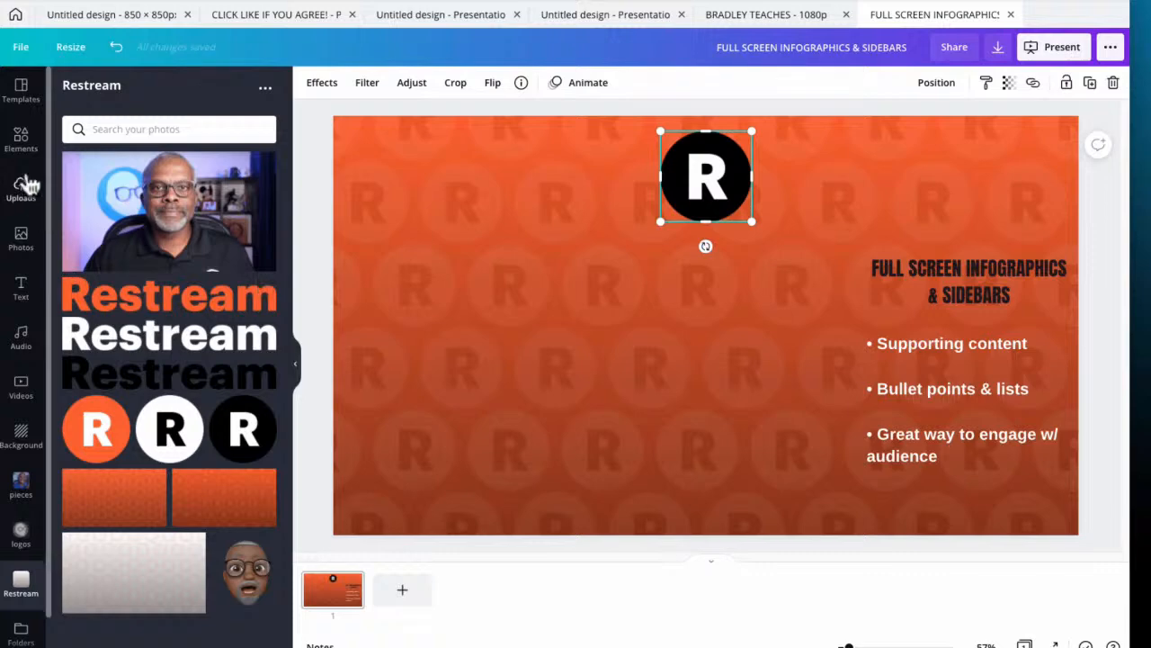
# Add a square shape and stretch it into a wide panel that leaves an orange border around the page
pyautogui.click(21, 139)
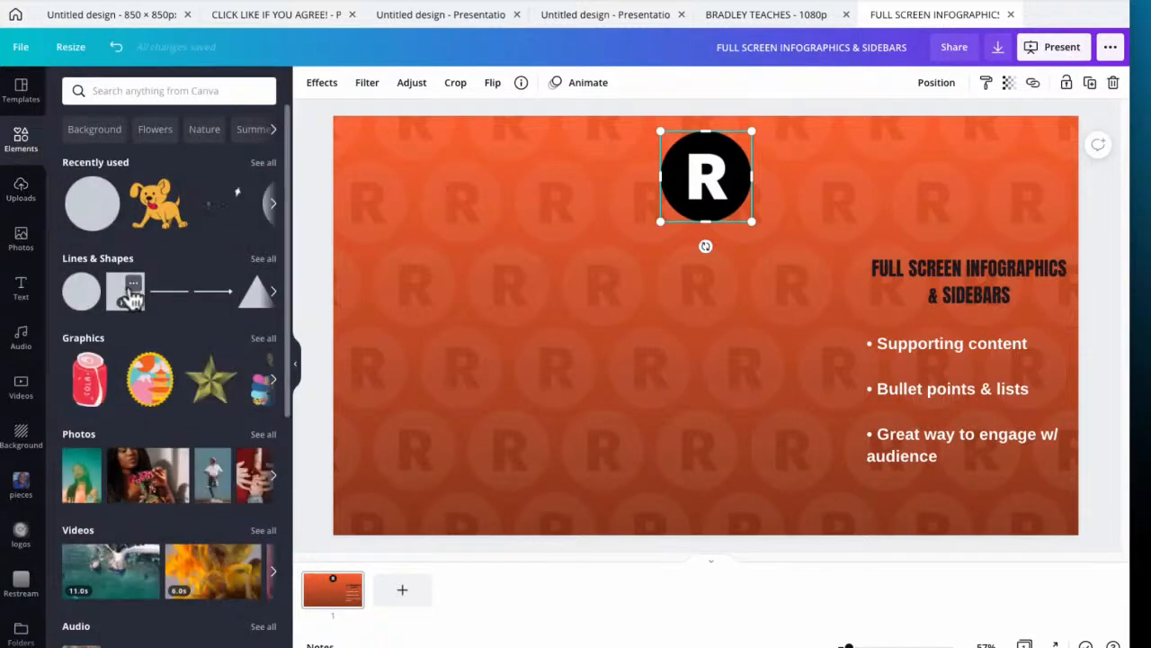
pyautogui.click(127, 293)
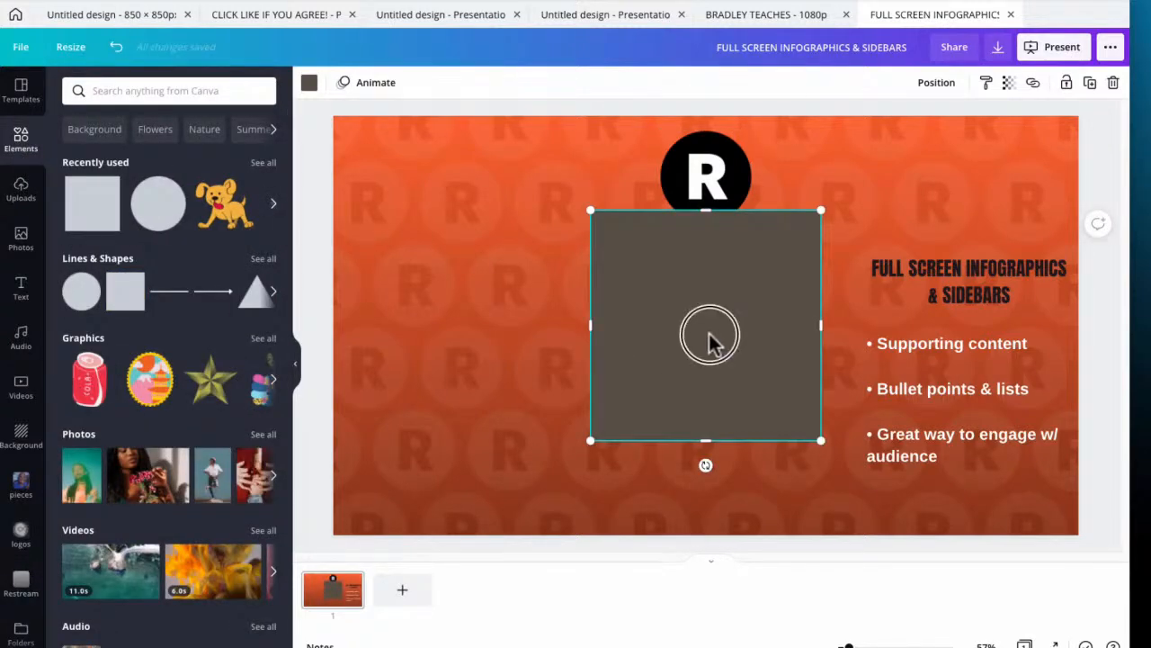
pyautogui.moveTo(824, 327); pyautogui.dragTo(1037, 306)
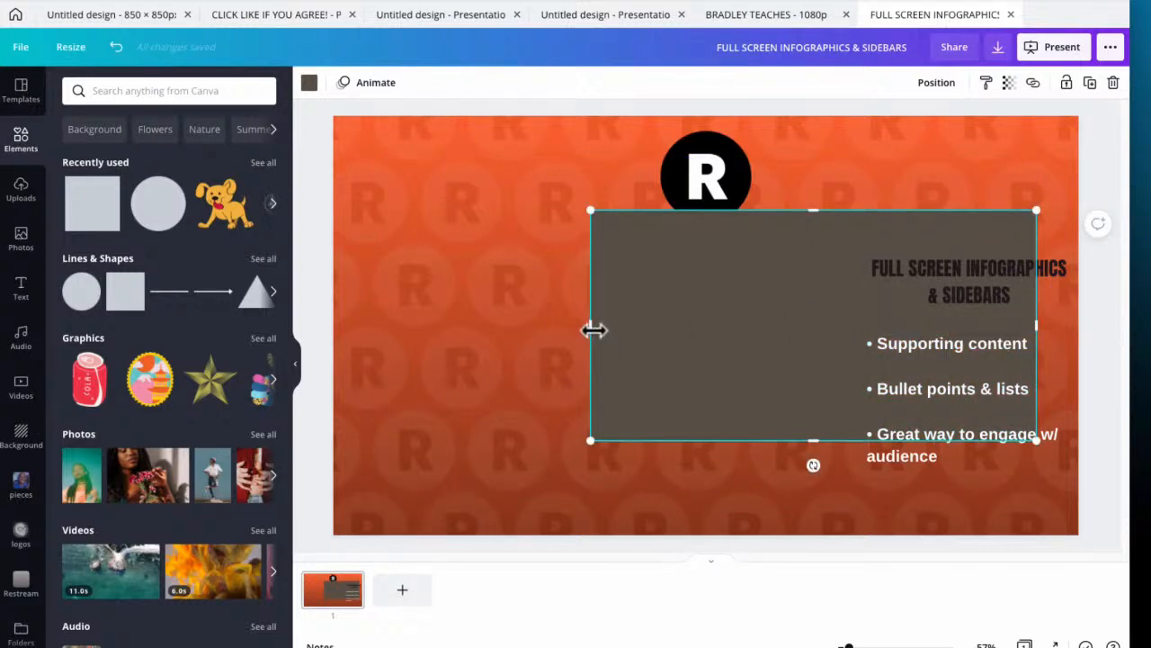
pyautogui.moveTo(594, 330); pyautogui.dragTo(375, 348)
pyautogui.moveTo(704, 211); pyautogui.dragTo(704, 166)
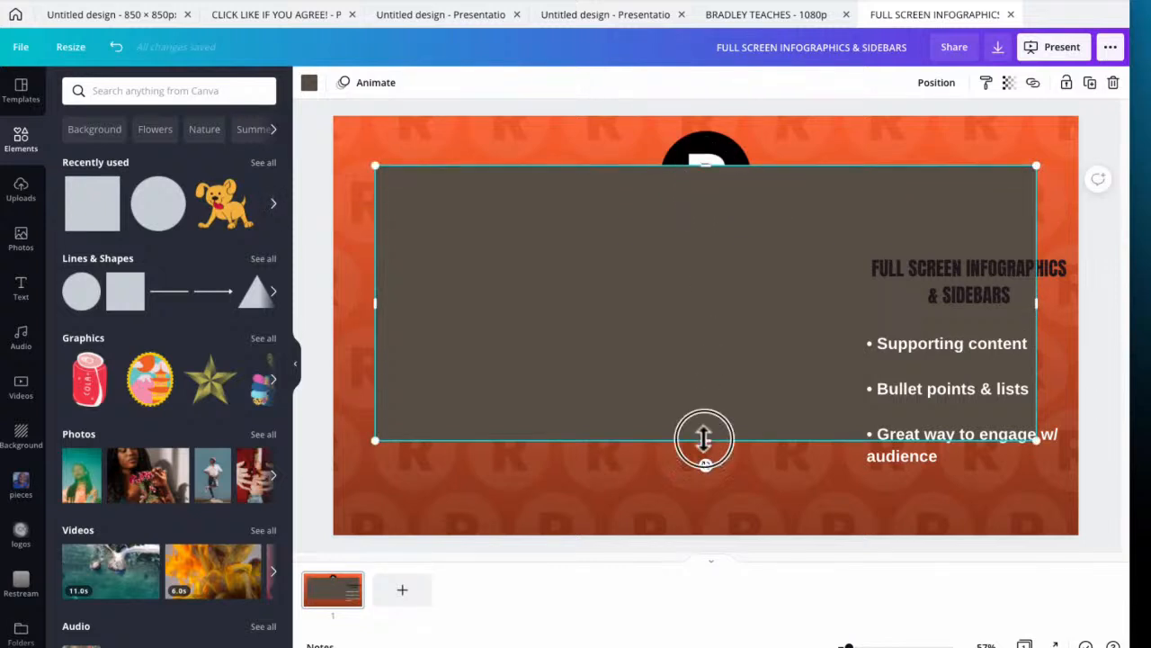
pyautogui.moveTo(701, 440); pyautogui.dragTo(700, 492)
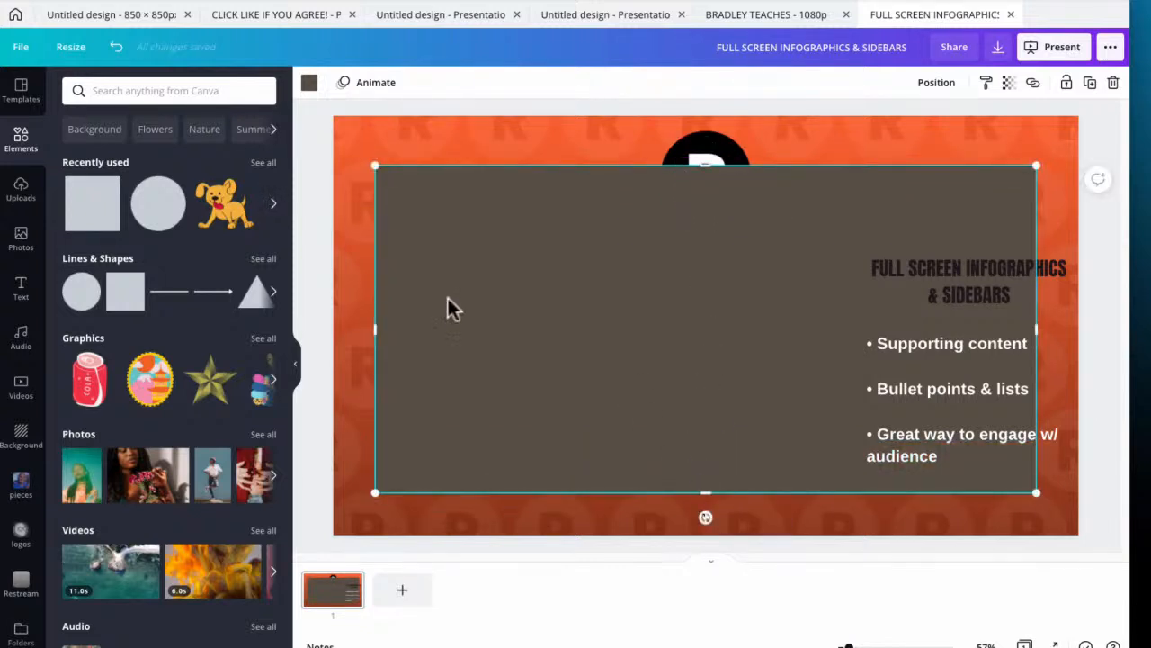
# Fill the panel with white and set its transparency to 53
pyautogui.click(309, 85)
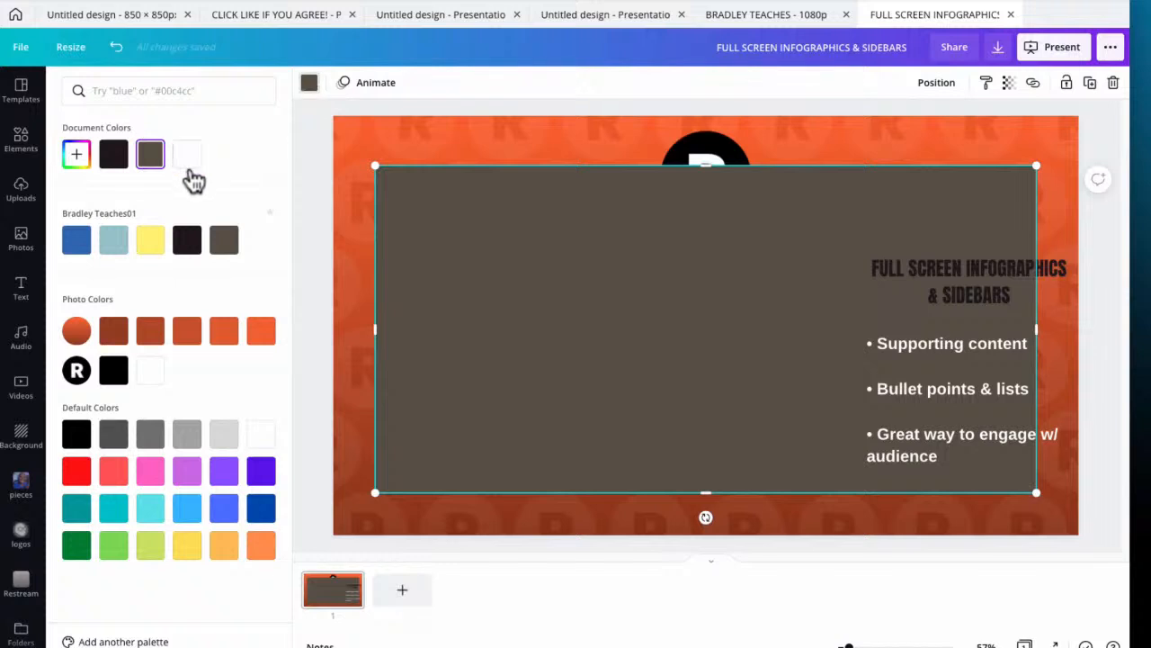
pyautogui.click(190, 167)
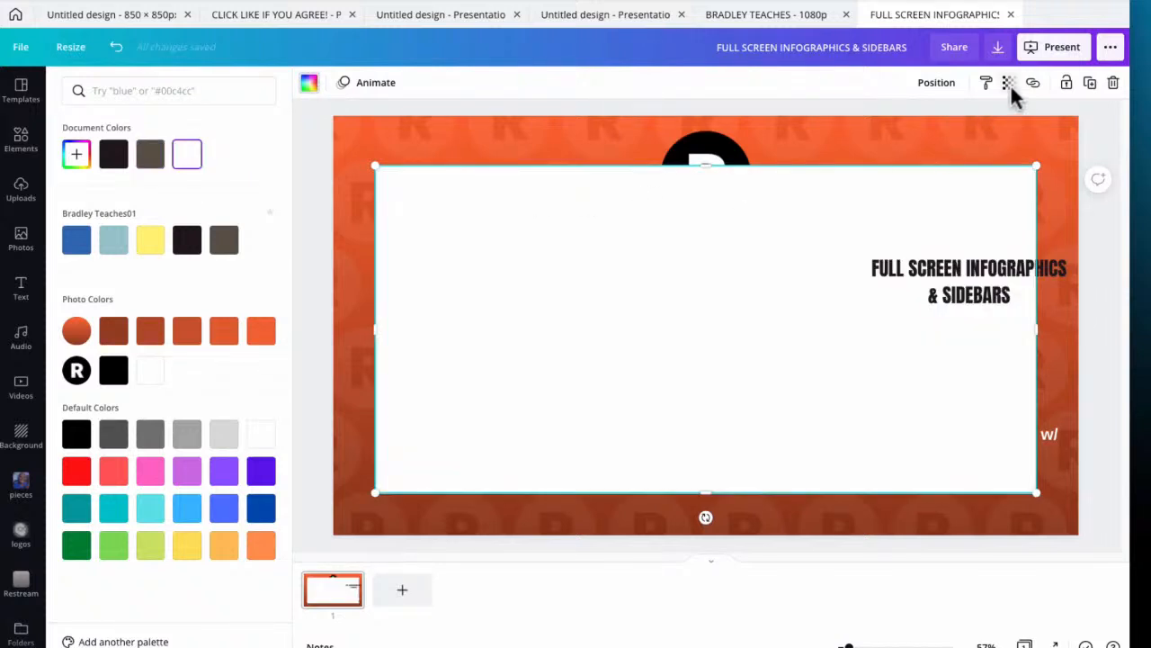
pyautogui.click(1010, 84)
pyautogui.moveTo(960, 133); pyautogui.dragTo(923, 144)
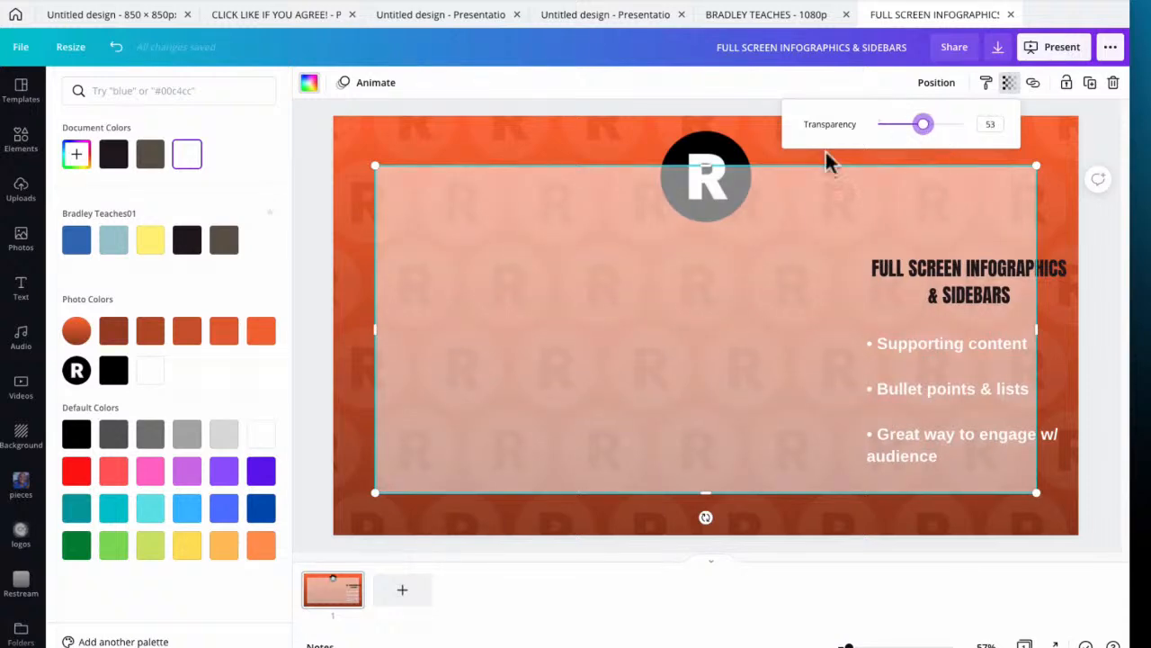
pyautogui.click(797, 232)
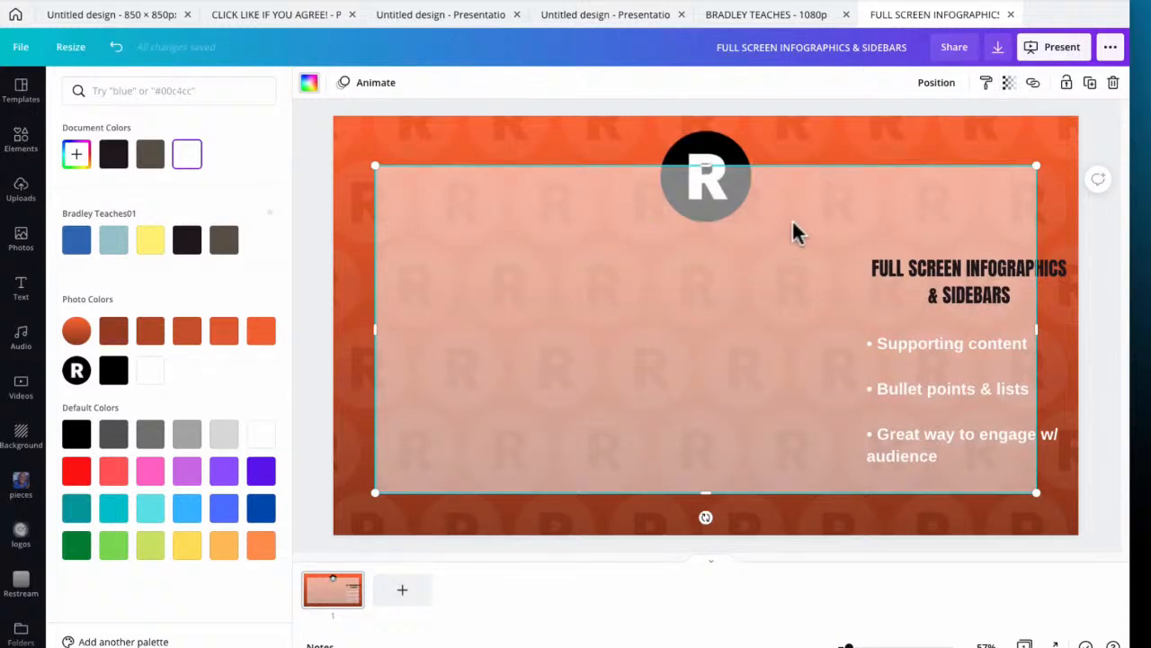
# Send the translucent white panel to the back so it sits behind the logo and text
pyautogui.click(935, 84)
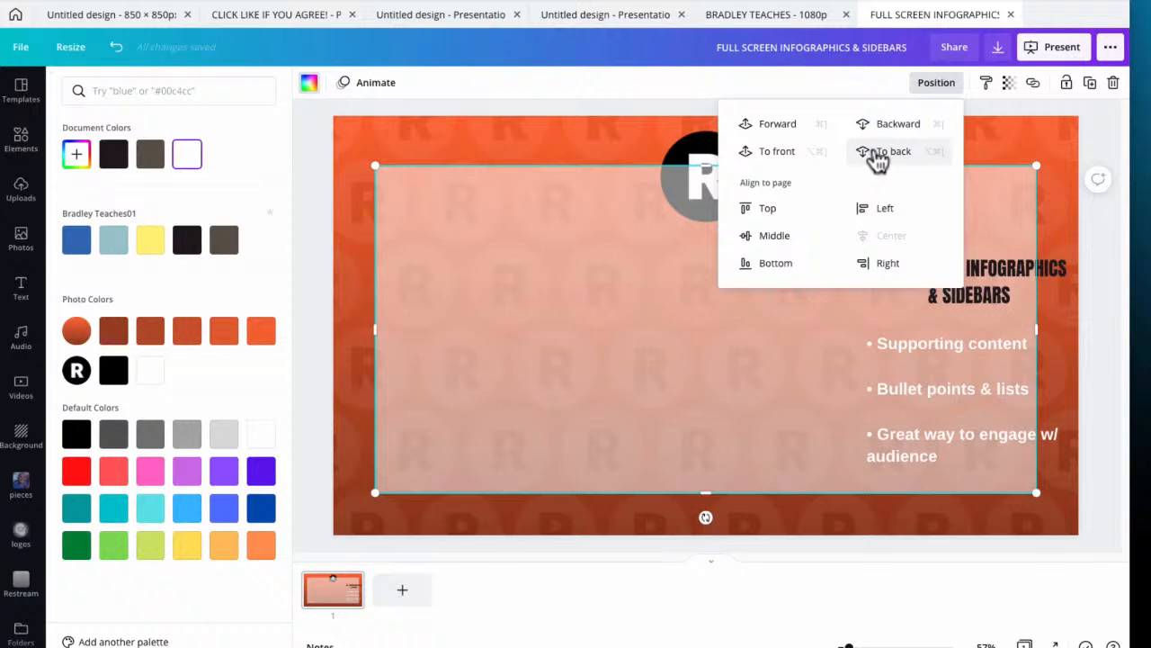
pyautogui.click(877, 153)
pyautogui.click(1108, 124)
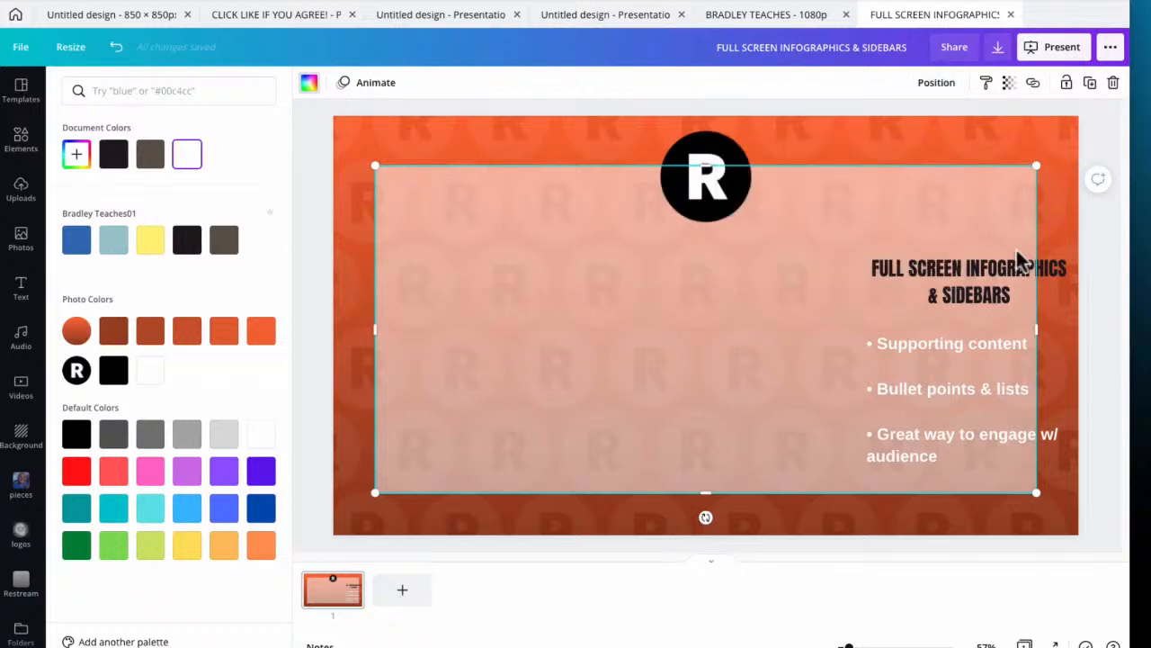
# Centre the title below the logo and widen its text box to nearly the panel's width
pyautogui.moveTo(1058, 273); pyautogui.dragTo(784, 265)
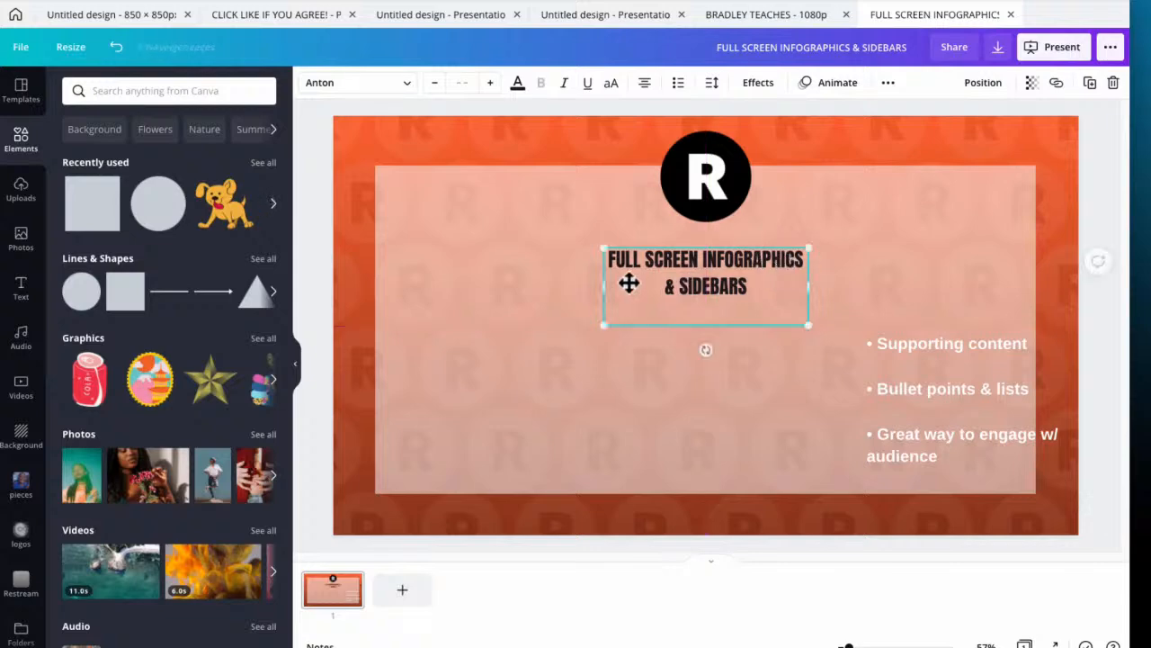
pyautogui.moveTo(599, 288); pyautogui.dragTo(396, 288)
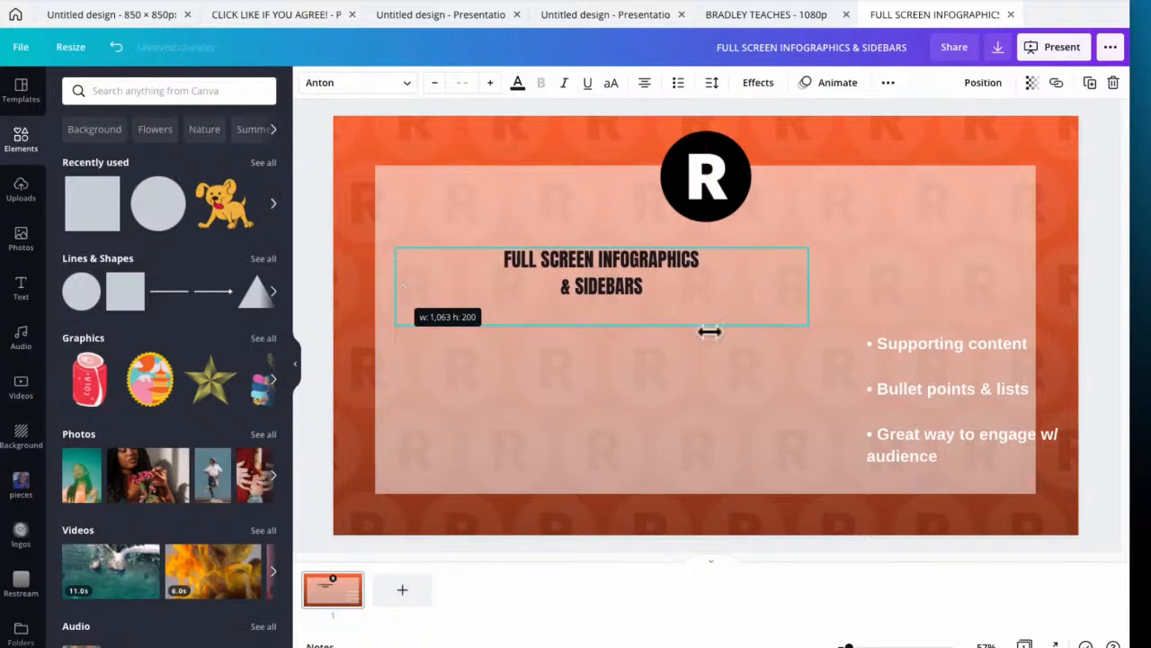
pyautogui.moveTo(812, 288); pyautogui.dragTo(1018, 284)
# Enlarge the whole title text to size 55.5
pyautogui.tripleClick(737, 281)
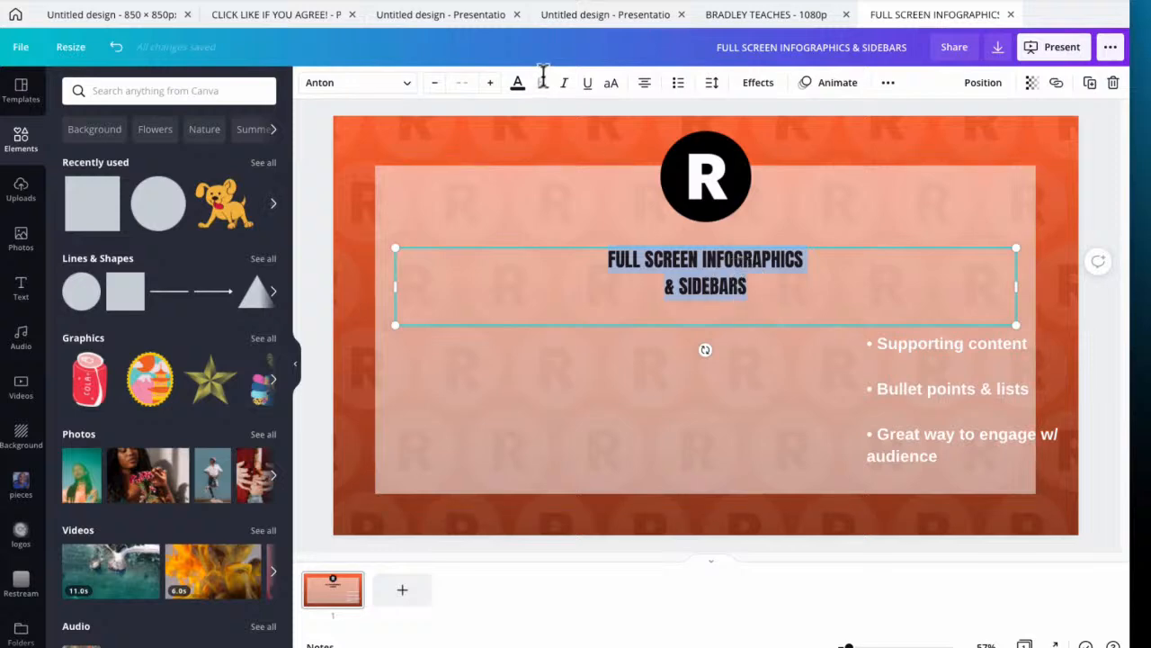
pyautogui.click(490, 84)
pyautogui.click(488, 83)
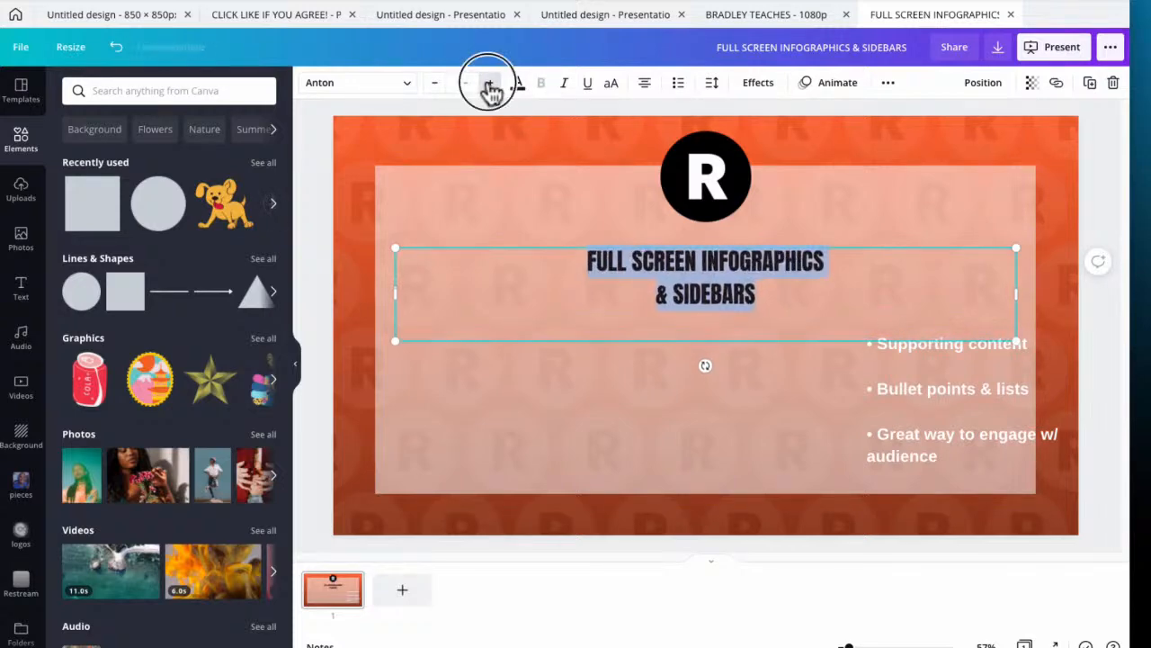
pyautogui.click(489, 83)
pyautogui.click(488, 84)
pyautogui.click(489, 84)
pyautogui.click(488, 85)
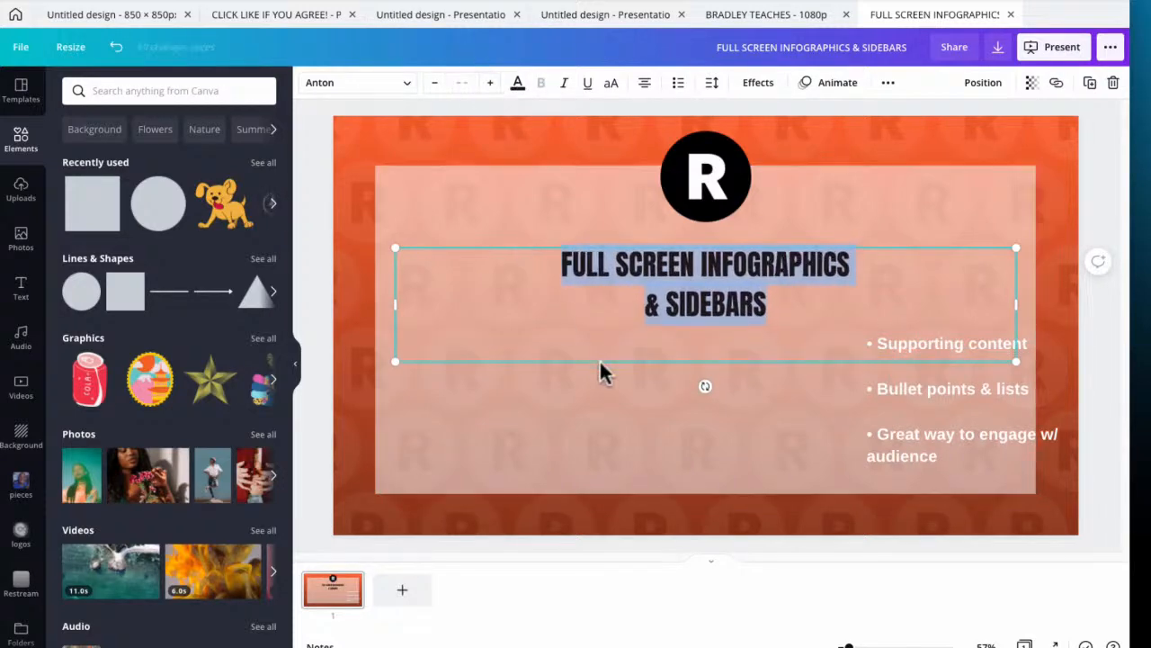
# Remove the title's line break so it reads "FULL SCREEN INFOGRAPHICS & SIDEBARS" on one line
pyautogui.click(647, 308)
pyautogui.press('BackSpace')
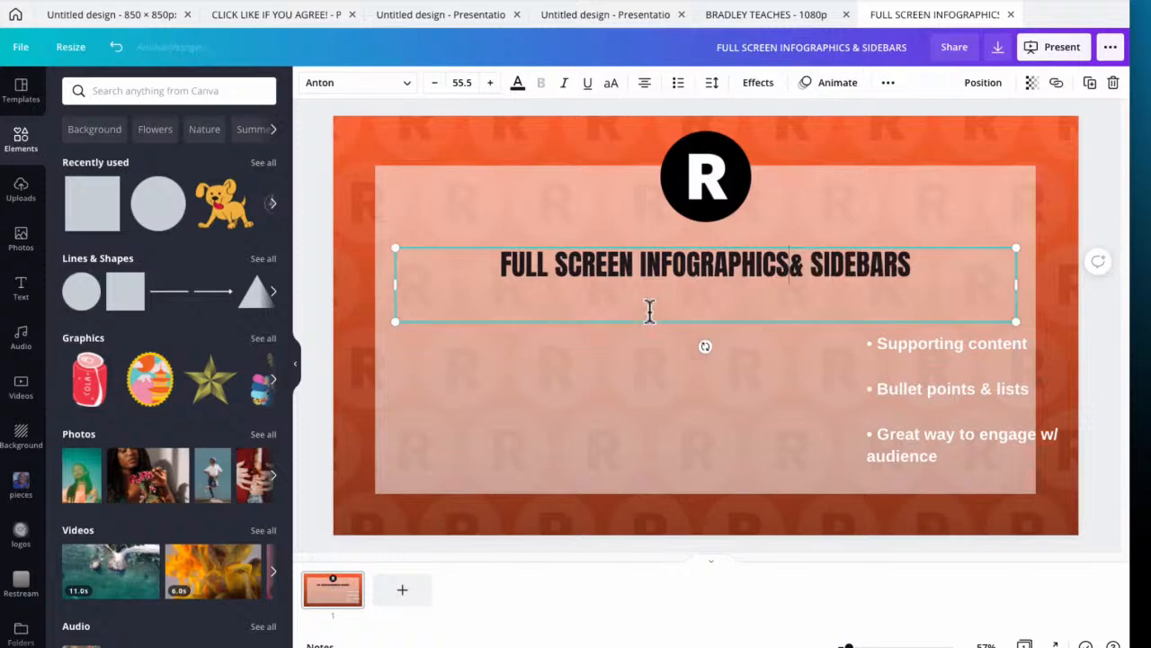
pyautogui.click(585, 149)
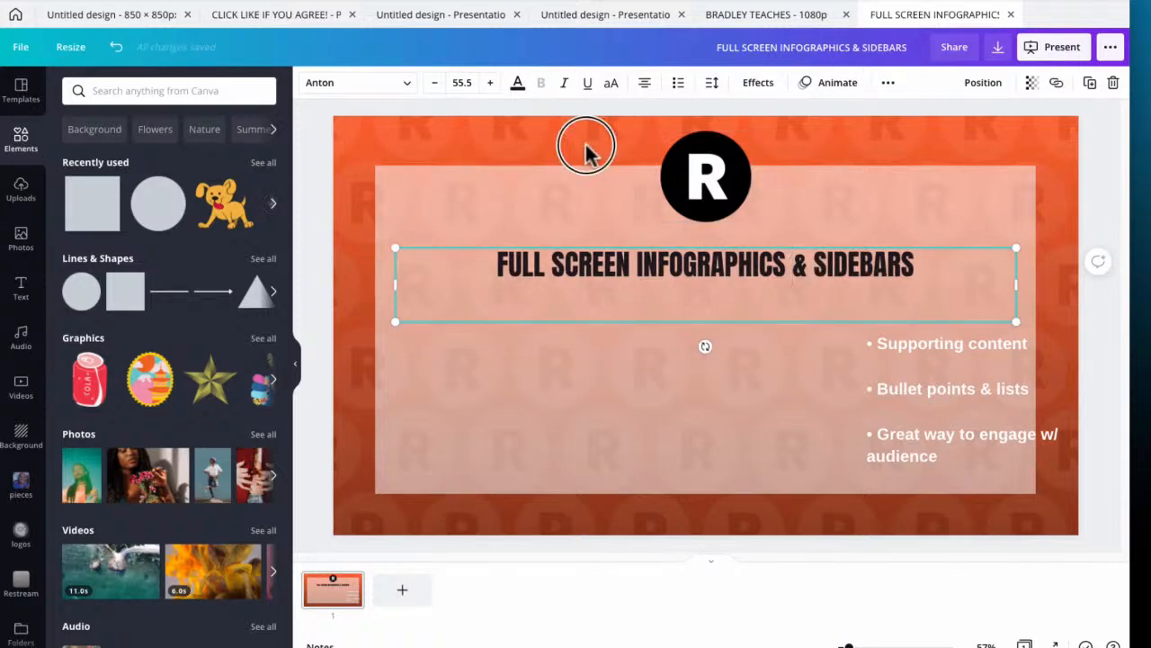
# Widen the bullet list's text box and align both its sides with the title's text box inside the panel
pyautogui.click(987, 394)
pyautogui.moveTo(857, 411); pyautogui.dragTo(405, 390)
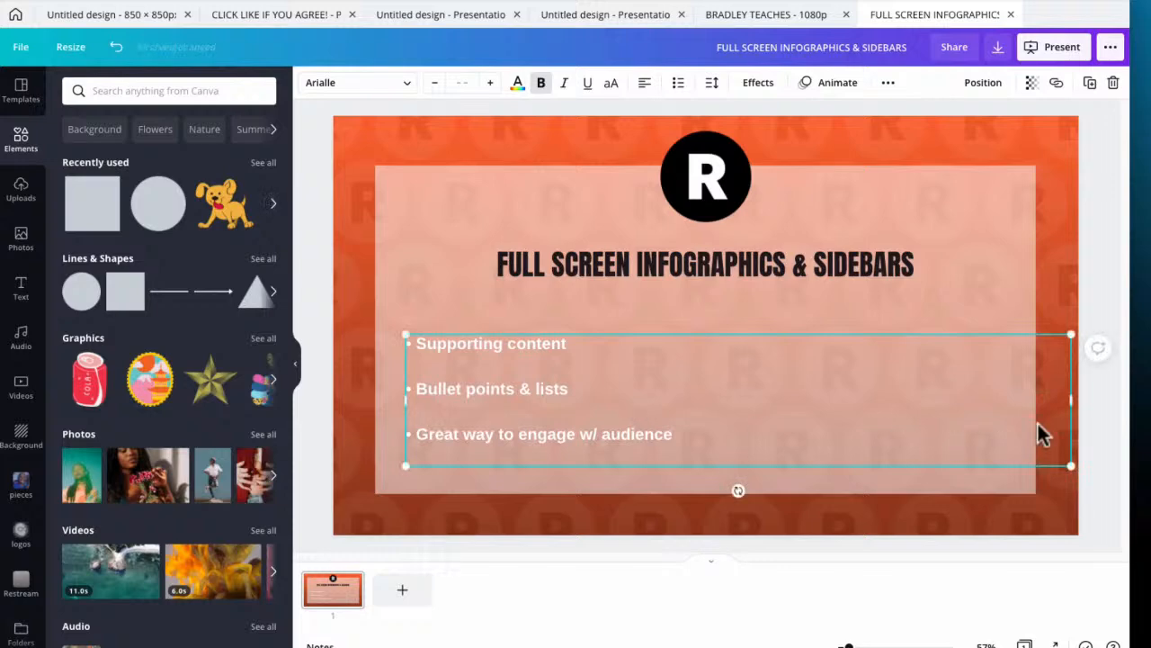
pyautogui.moveTo(1067, 402); pyautogui.dragTo(1014, 406)
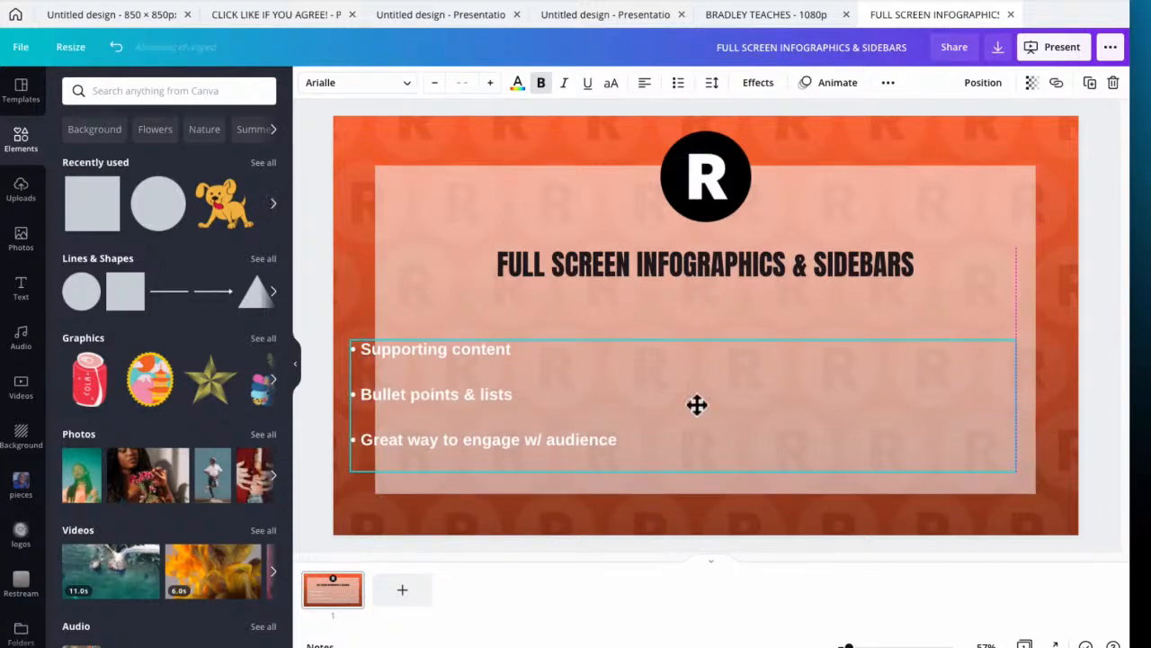
pyautogui.moveTo(352, 404); pyautogui.dragTo(396, 405)
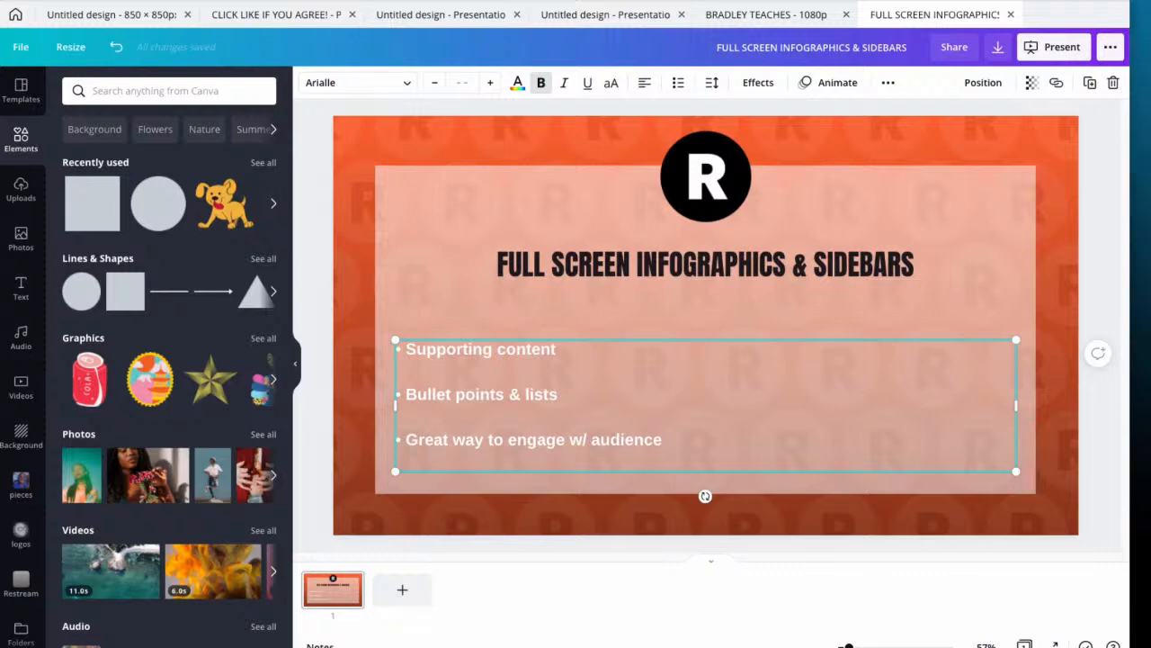
# Replace the bullets with "Good for breaking up content, gives you a chance to read notes, gives audience a chance to retain complicated content." and centre it
pyautogui.moveTo(416, 348); pyautogui.dragTo(447, 467)
pyautogui.write('Good for breaking up content, gives you a chance to read notes, gives audience a chance to retain complicated content.')
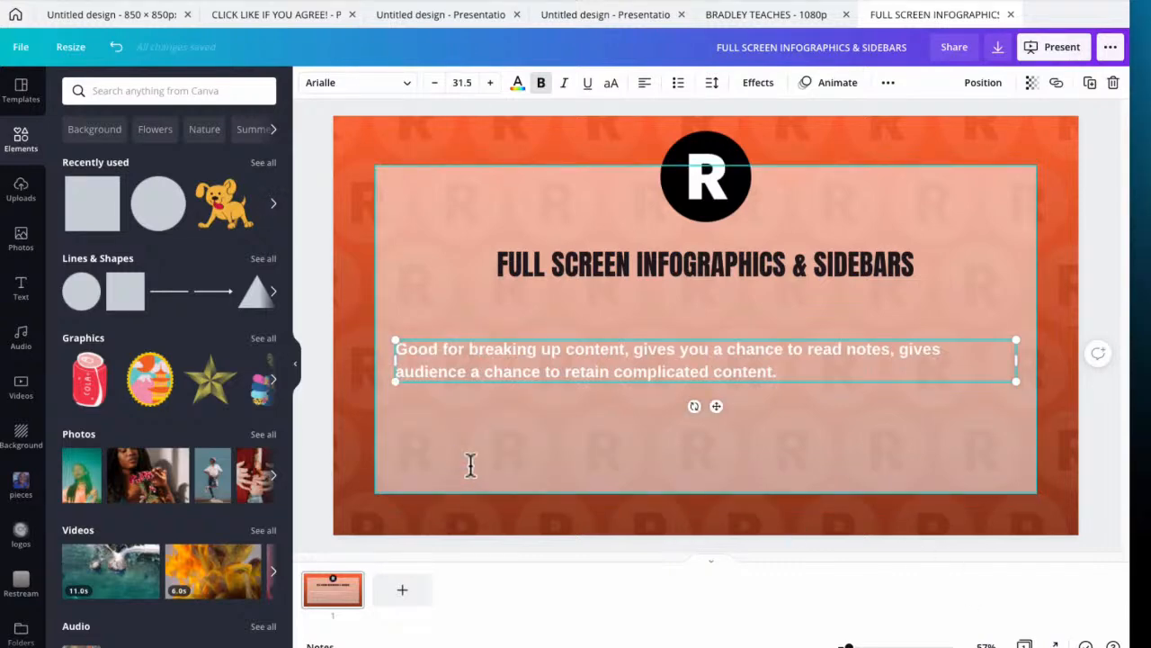
pyautogui.tripleClick(568, 355)
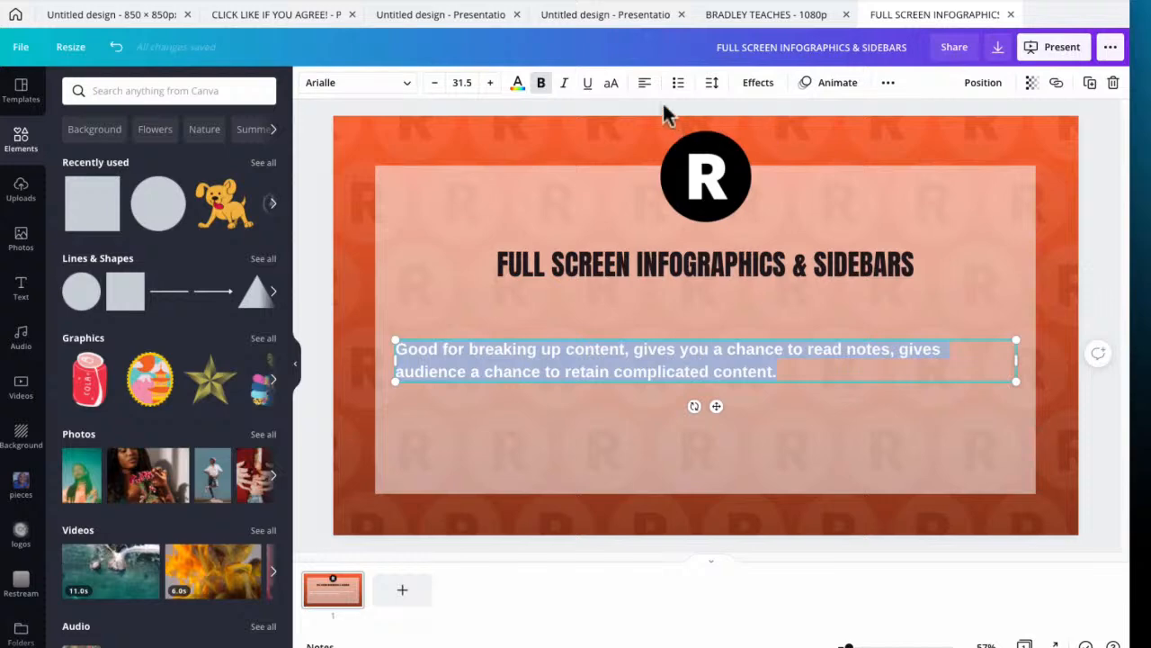
pyautogui.click(644, 86)
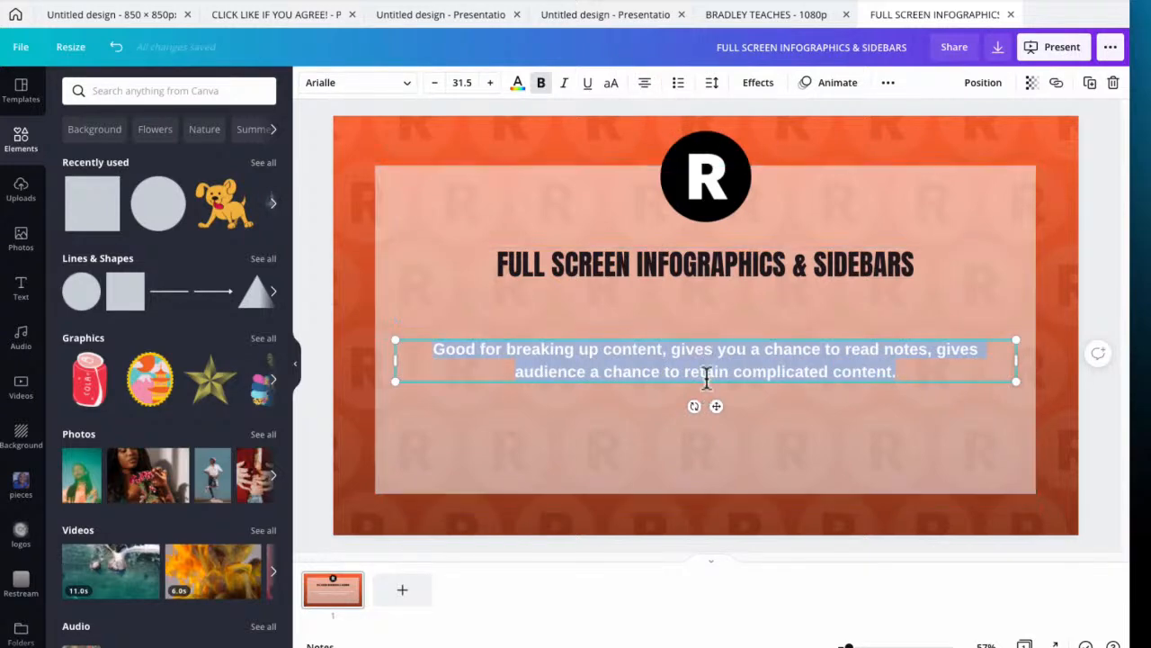
# Enlarge the whole body paragraph to font size 48.5
pyautogui.click(490, 83)
pyautogui.click(490, 83)
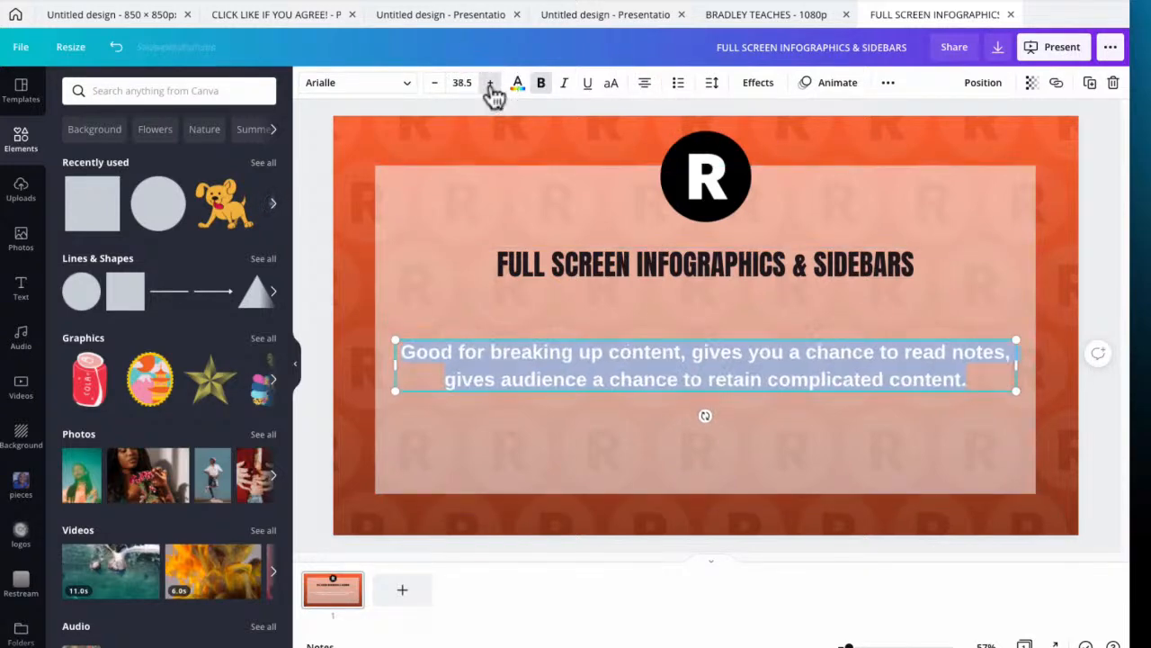
pyautogui.click(490, 83)
pyautogui.click(491, 83)
pyautogui.click(490, 83)
pyautogui.click(490, 83)
pyautogui.click(490, 83)
pyautogui.click(490, 83)
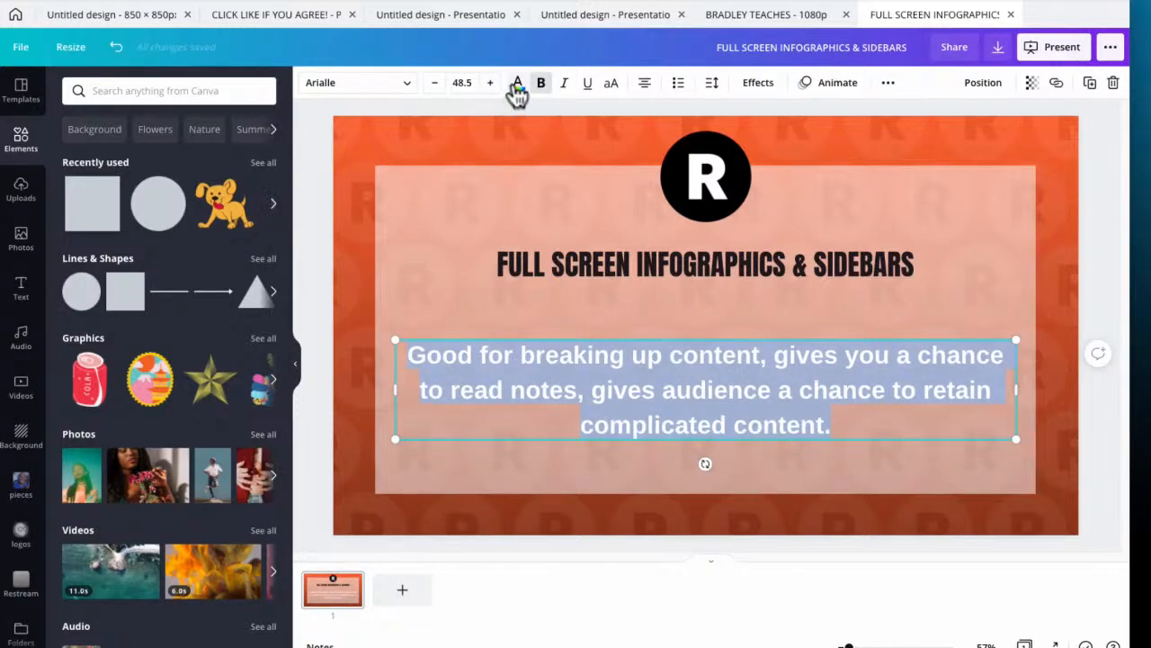
# Change the body paragraph's text colour to the near-black document colour and deselect it
pyautogui.click(516, 88)
pyautogui.click(113, 153)
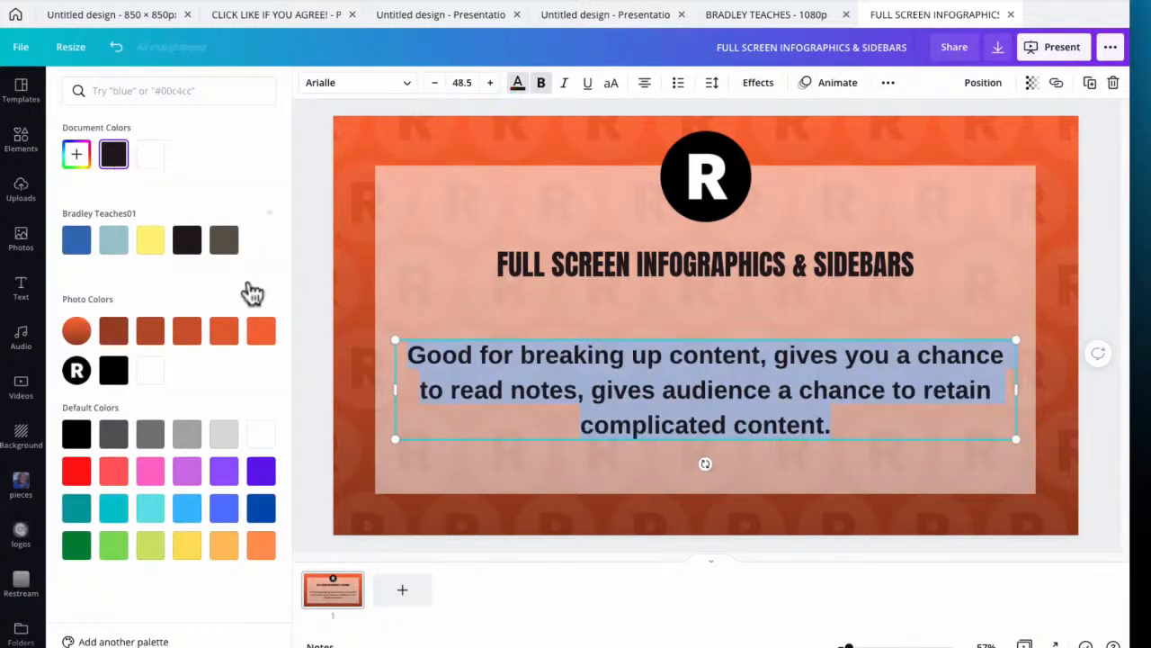
pyautogui.click(314, 220)
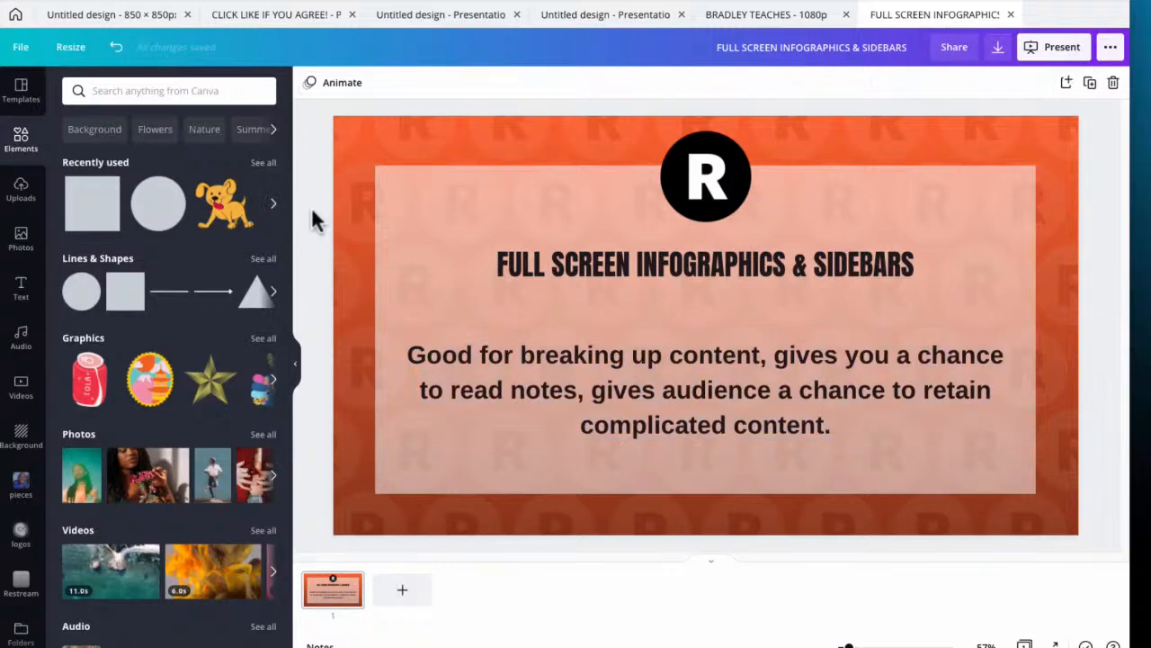